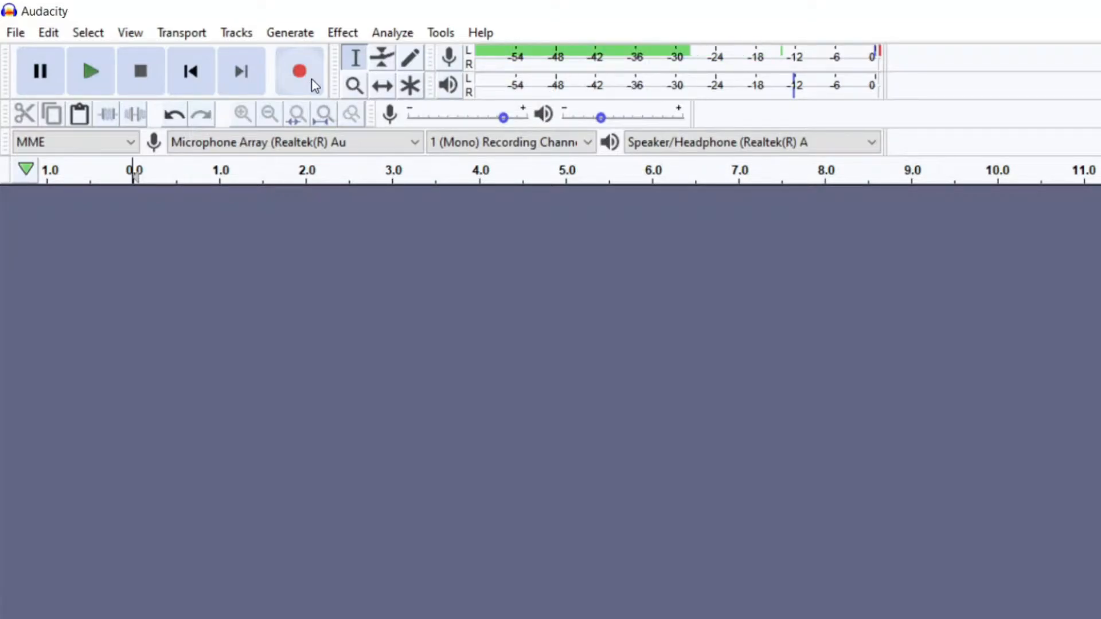
left_click(15, 33)
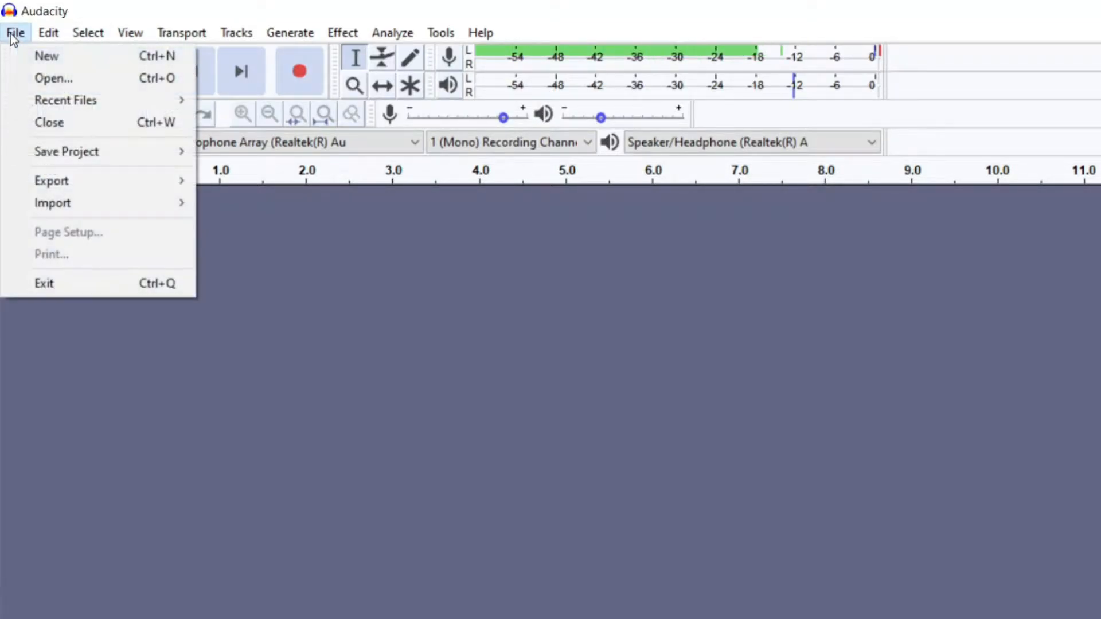
mouse_move(147, 199)
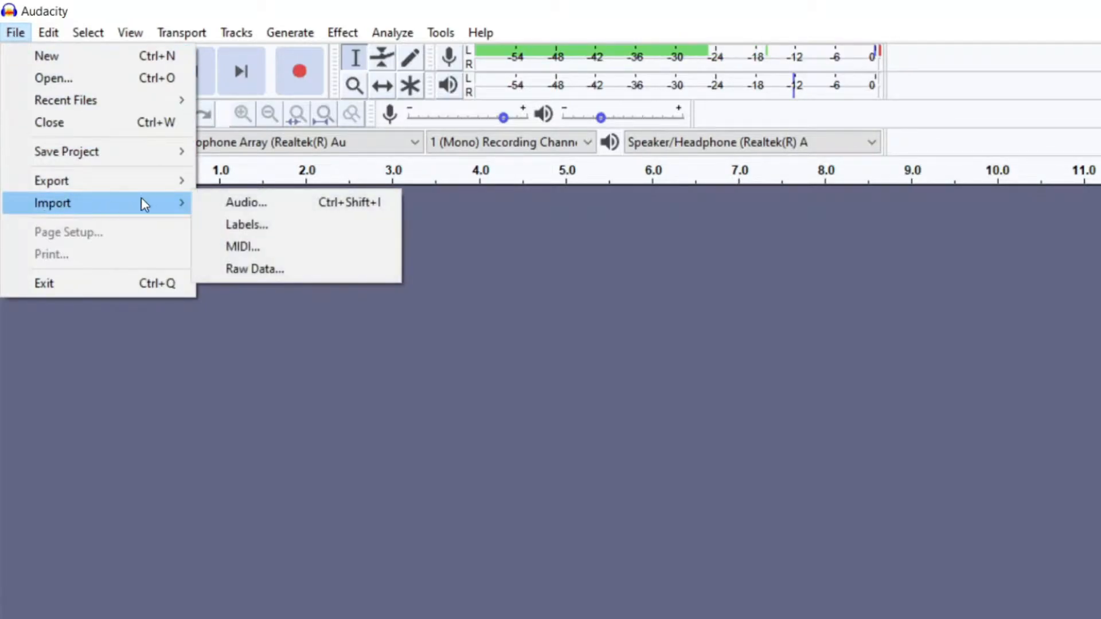
left_click(569, 298)
Record a mono audio clip about 8 seconds long and stop the recording.
left_click(305, 74)
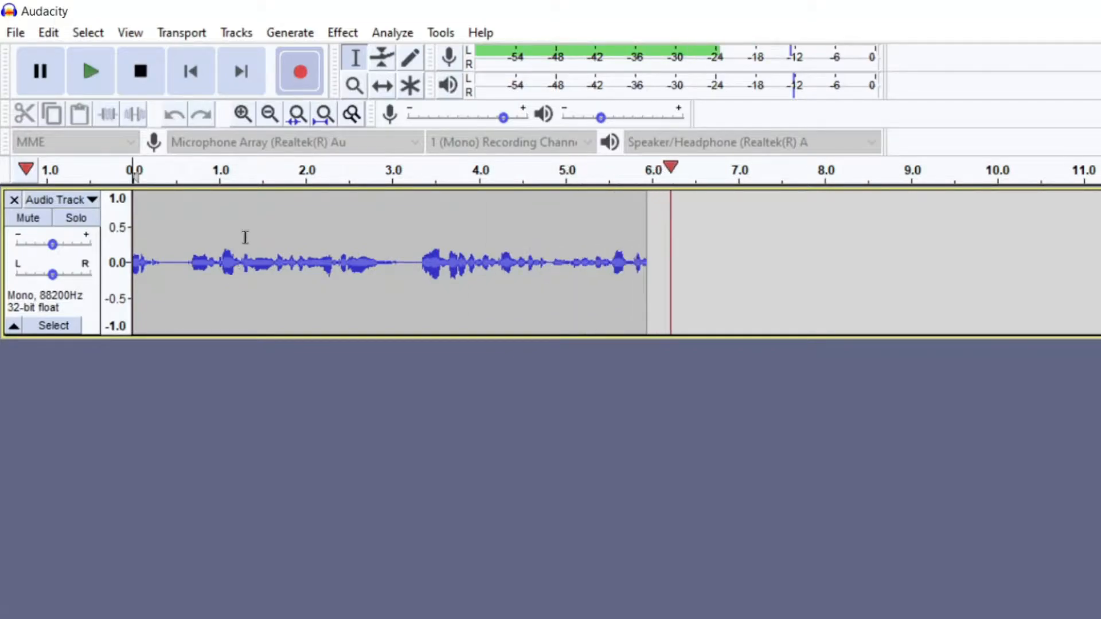
left_click(141, 71)
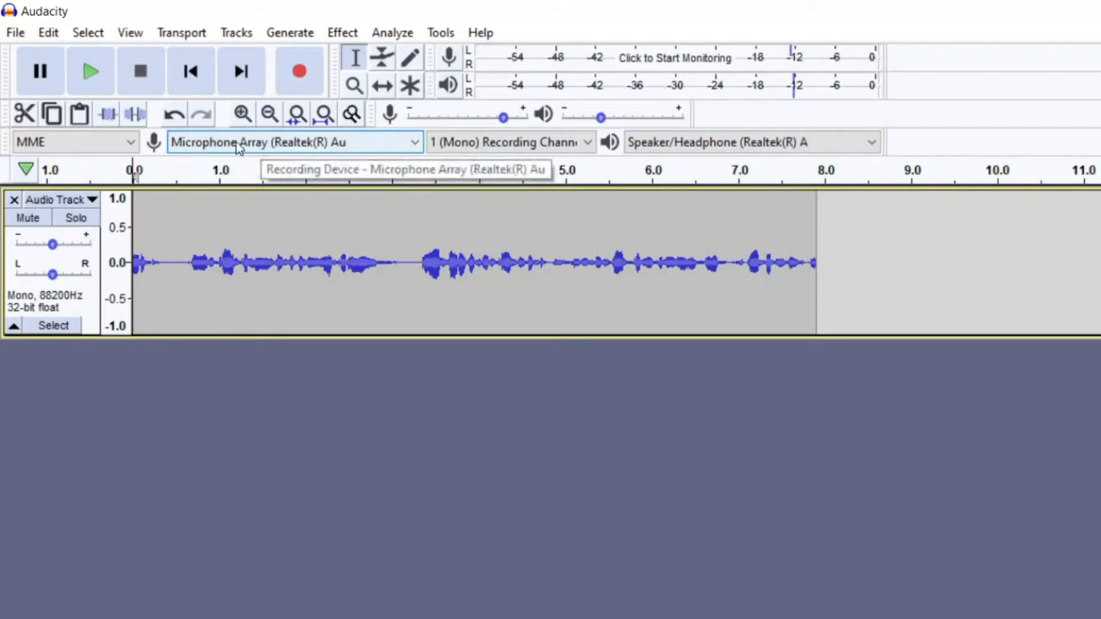
Configure the recording input as Microphone Array (Realtek) with 1 (Mono) channel, and set the project rate to 96000 Hz.
left_click(340, 145)
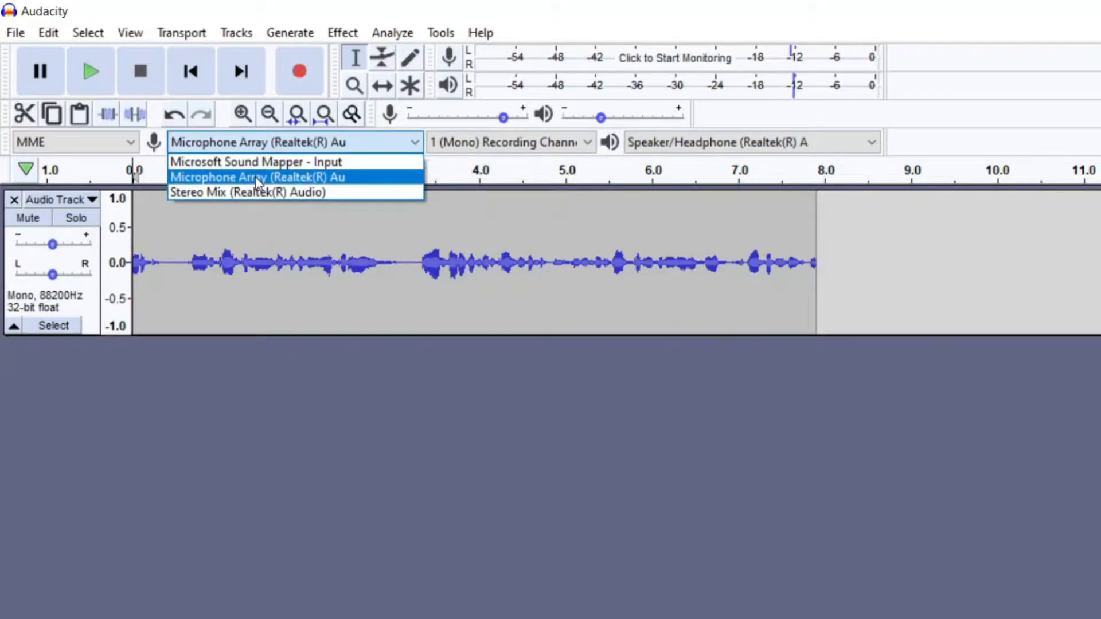
left_click(297, 178)
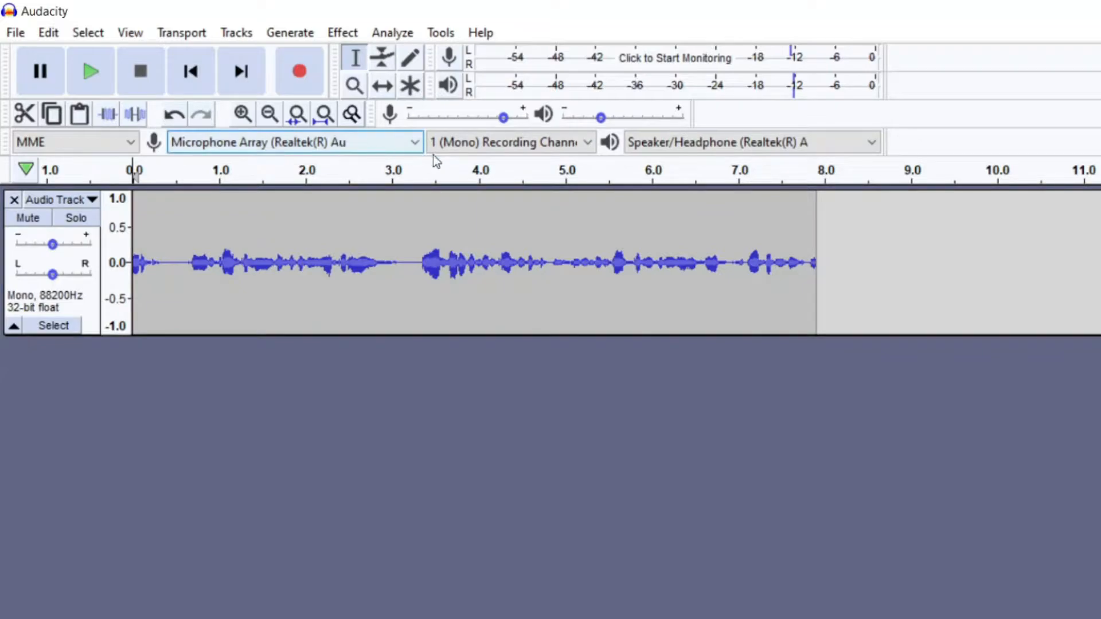
left_click(548, 145)
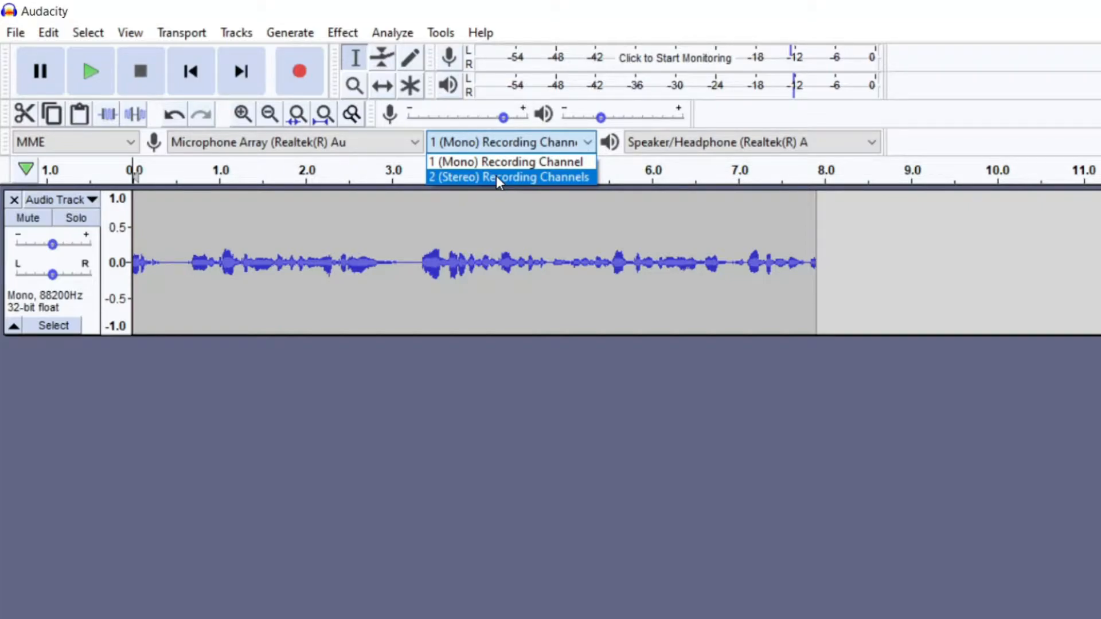
left_click(510, 162)
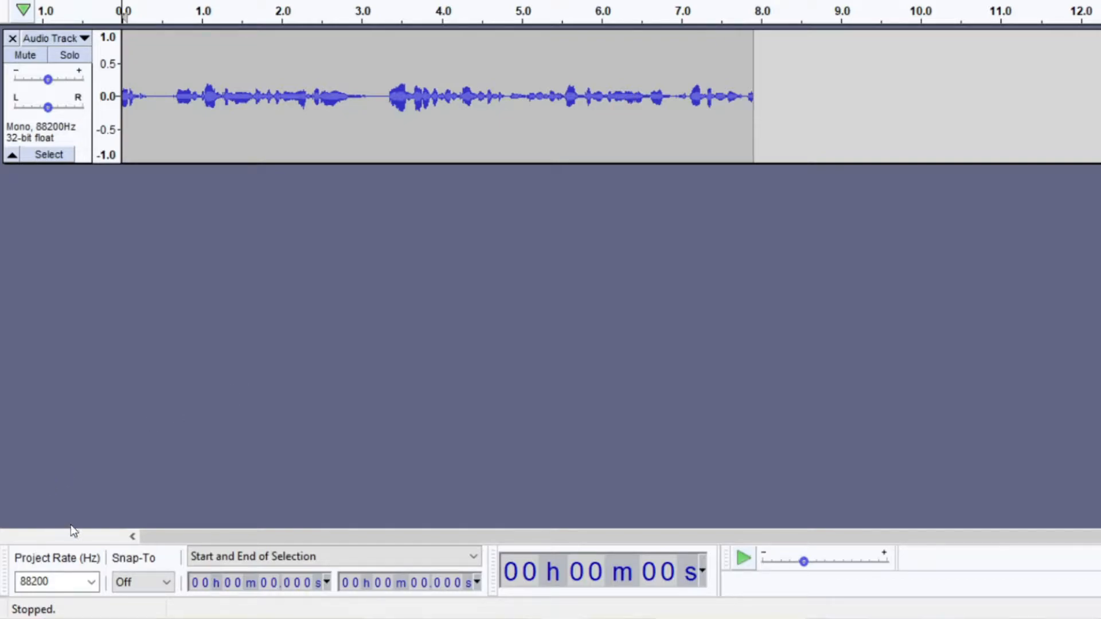
left_click(90, 582)
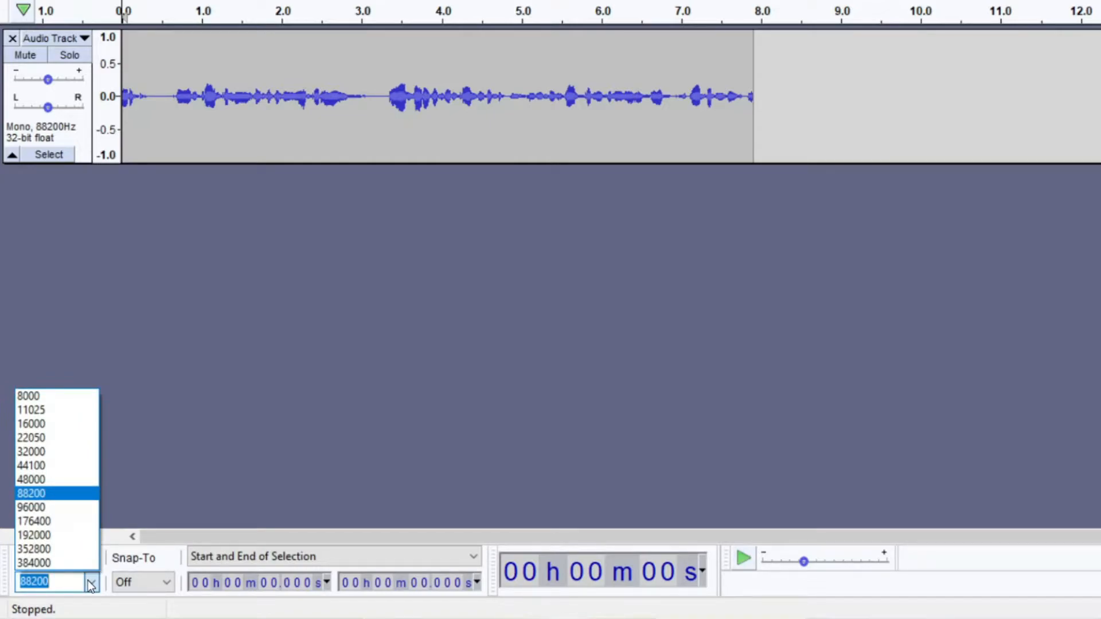
left_click(60, 508)
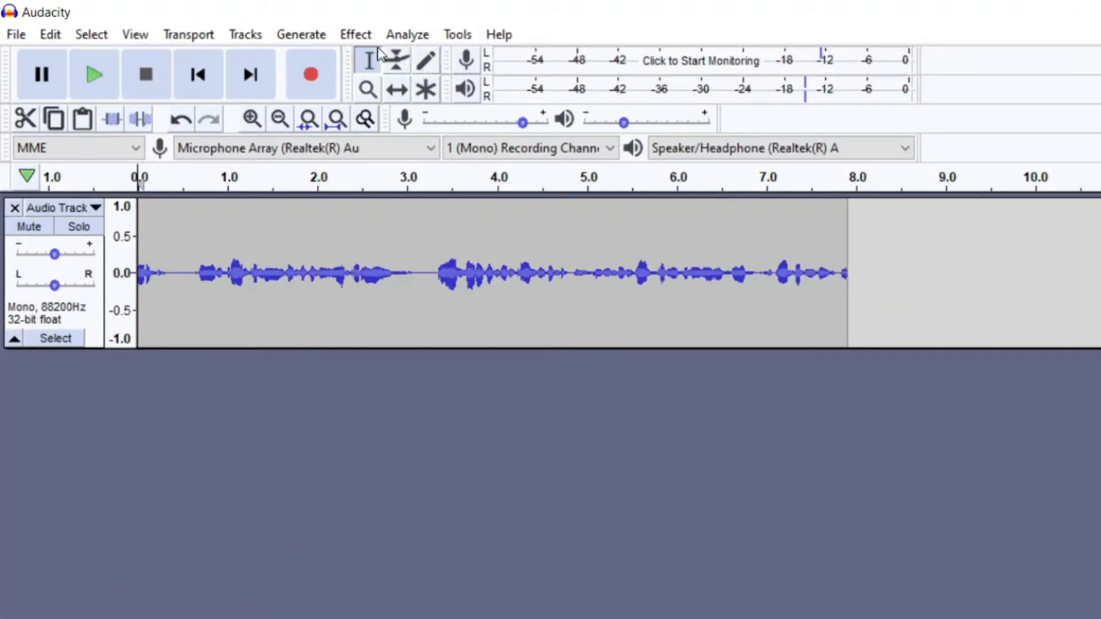
Select the audio from about 0.6 to 0.9 seconds, and zoom in on the waveform near 2 seconds and back out.
left_click(368, 67)
left_click_drag(190, 260, 223, 274)
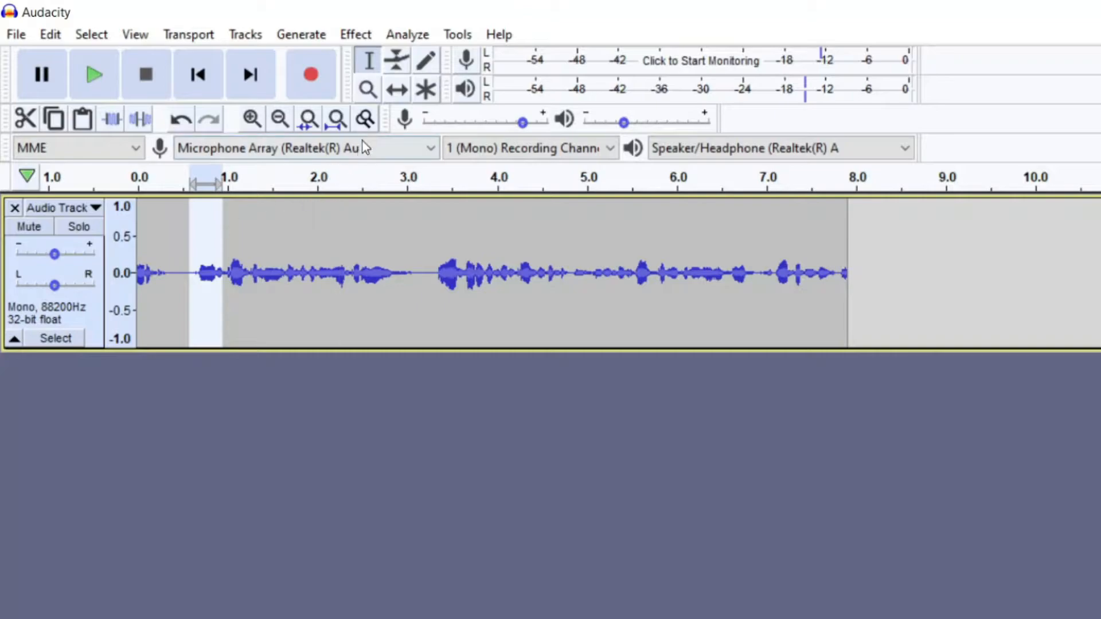
left_click(367, 90)
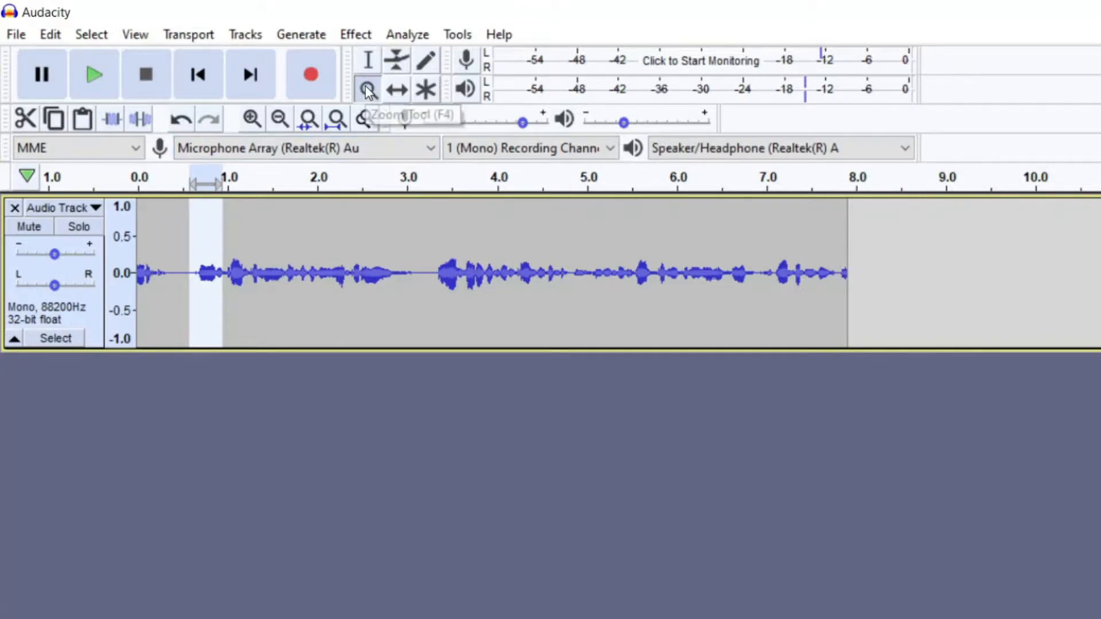
double_click(332, 245)
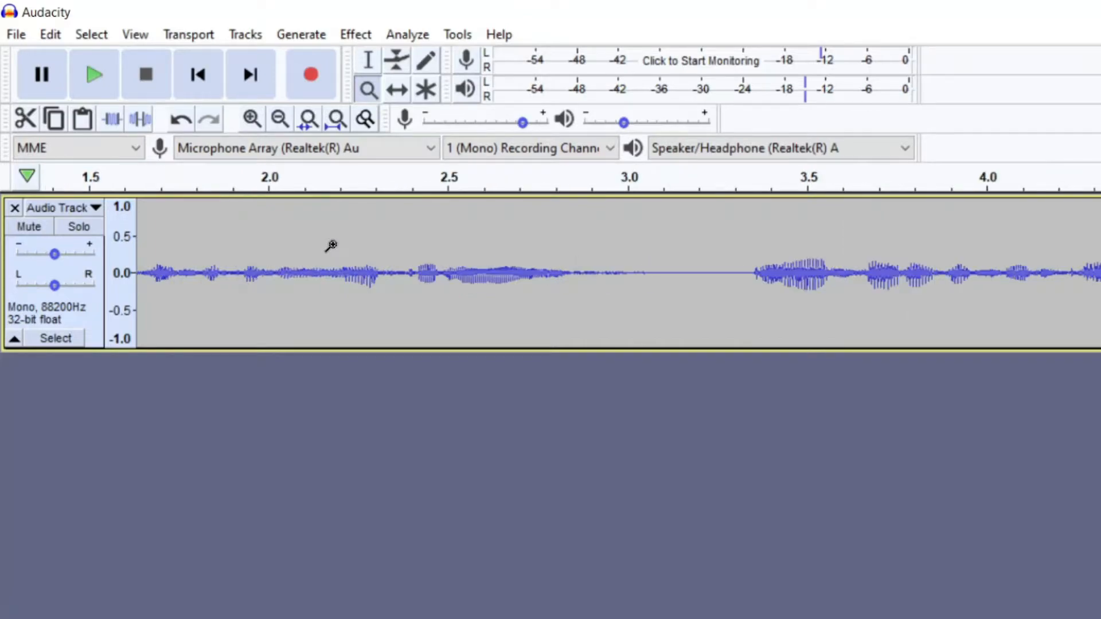
right_click(332, 246)
right_click(332, 246)
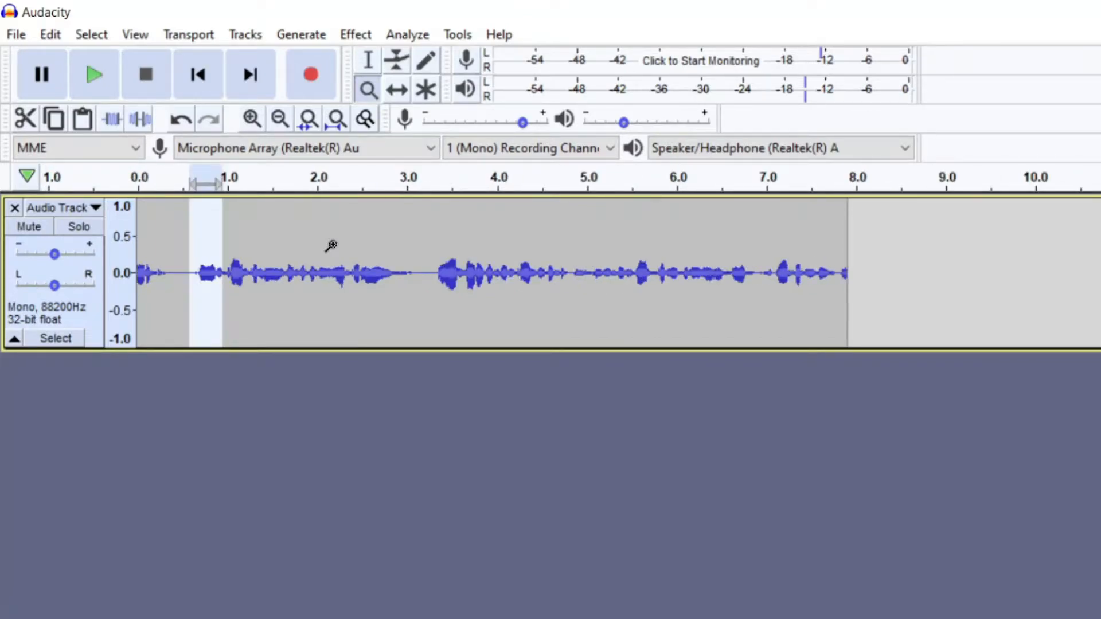
Shift the clip to start at about 2.7 seconds, move it back to 0 seconds, and return to the Selection tool.
left_click(389, 89)
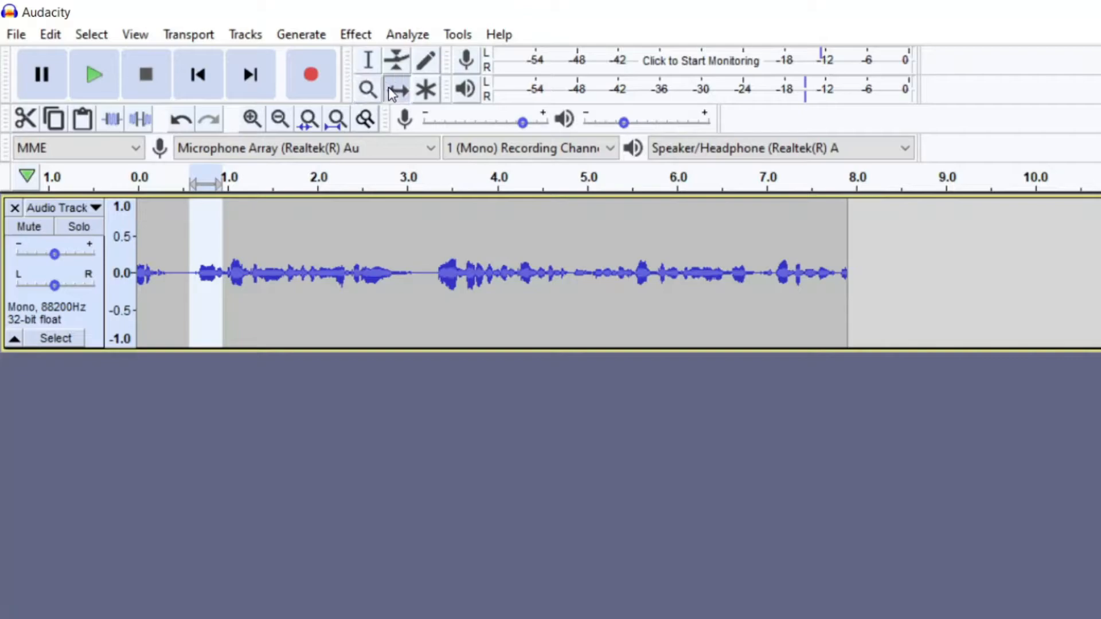
left_click_drag(284, 234, 528, 231)
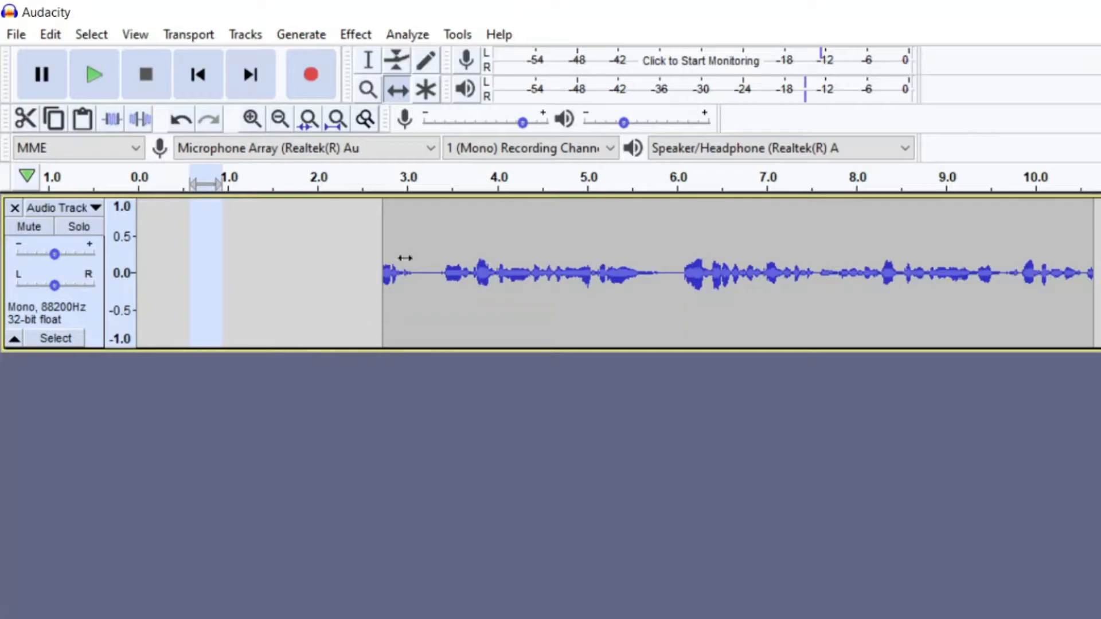
left_click_drag(413, 274, 300, 260)
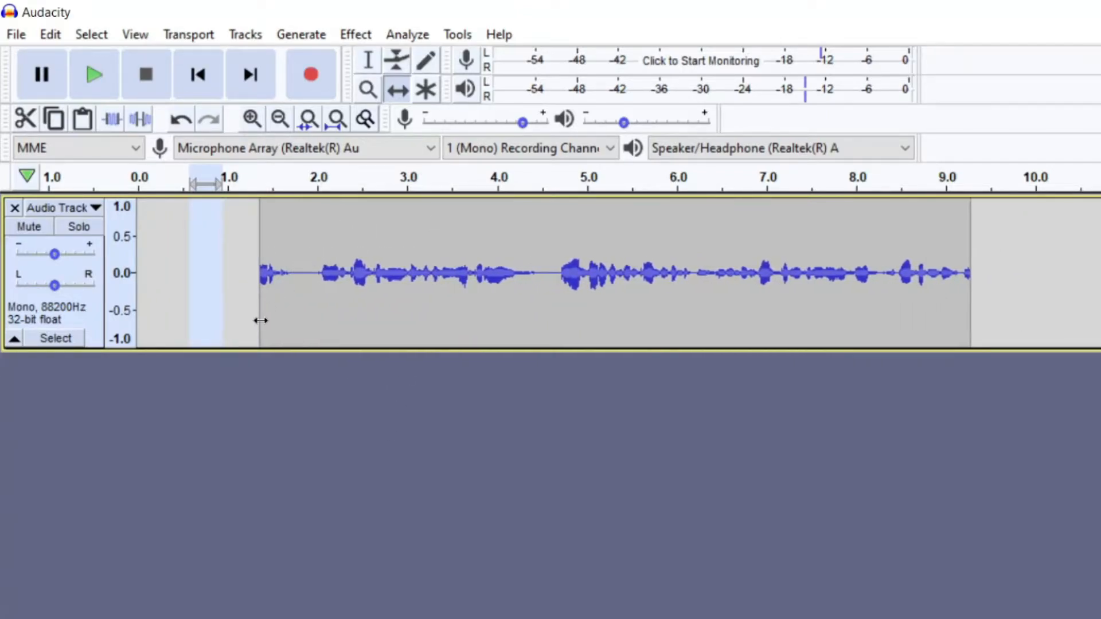
left_click_drag(361, 250, 237, 263)
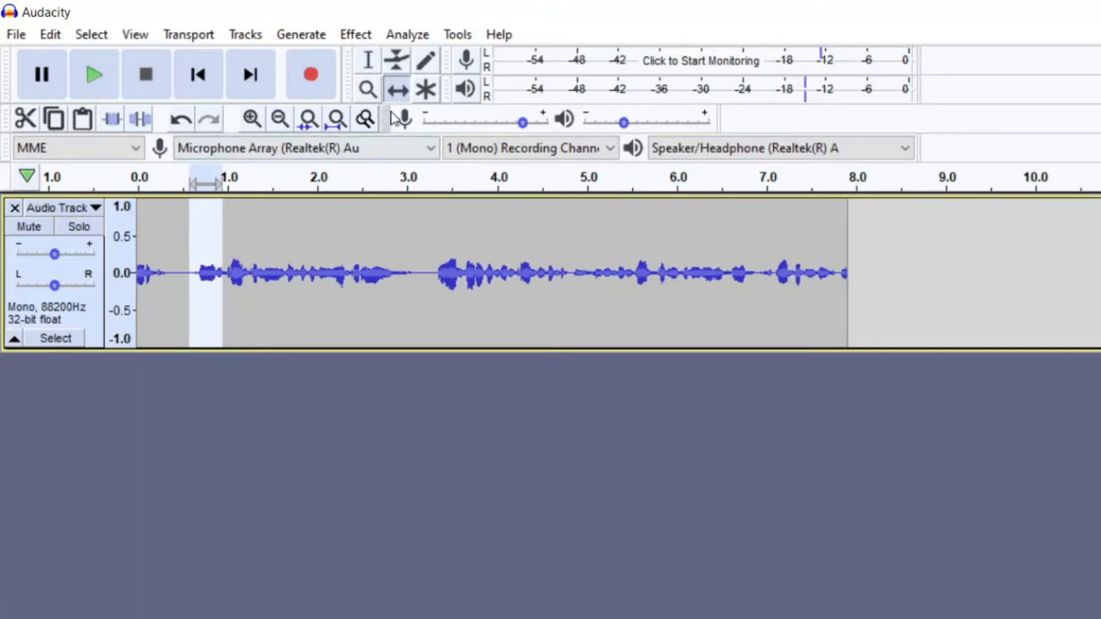
left_click(368, 61)
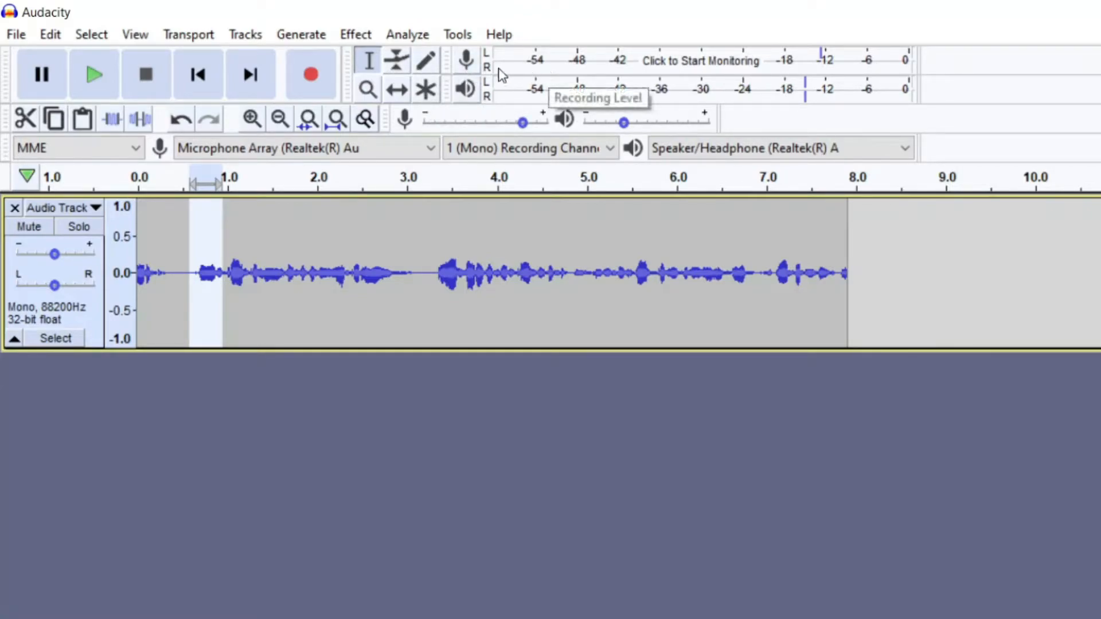
Start and stop monitoring of the microphone's recording level.
left_click(672, 62)
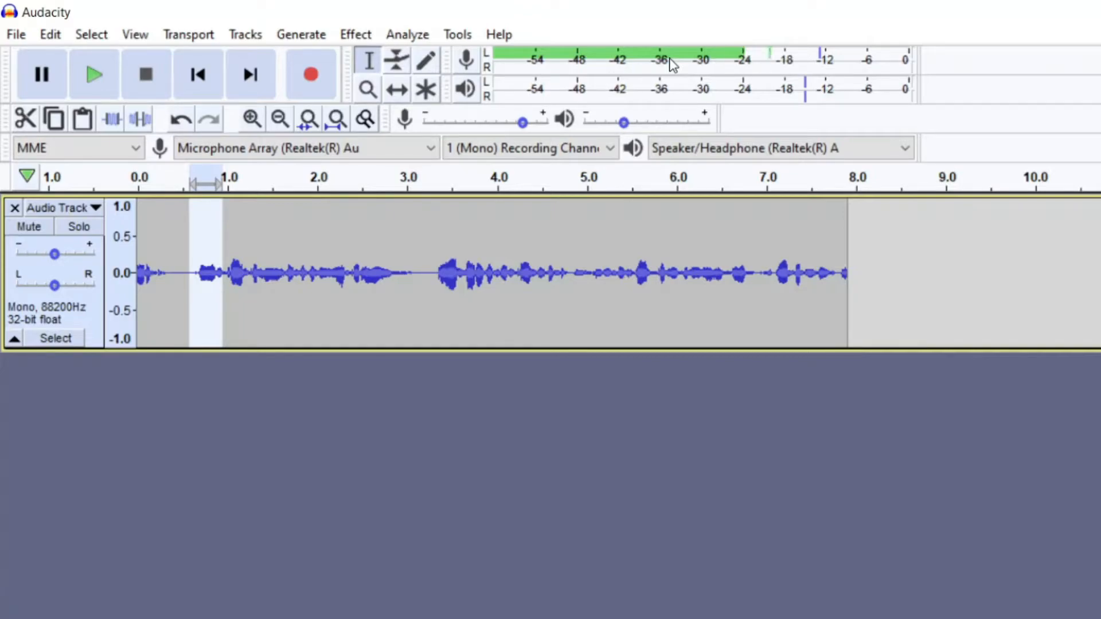
left_click(669, 57)
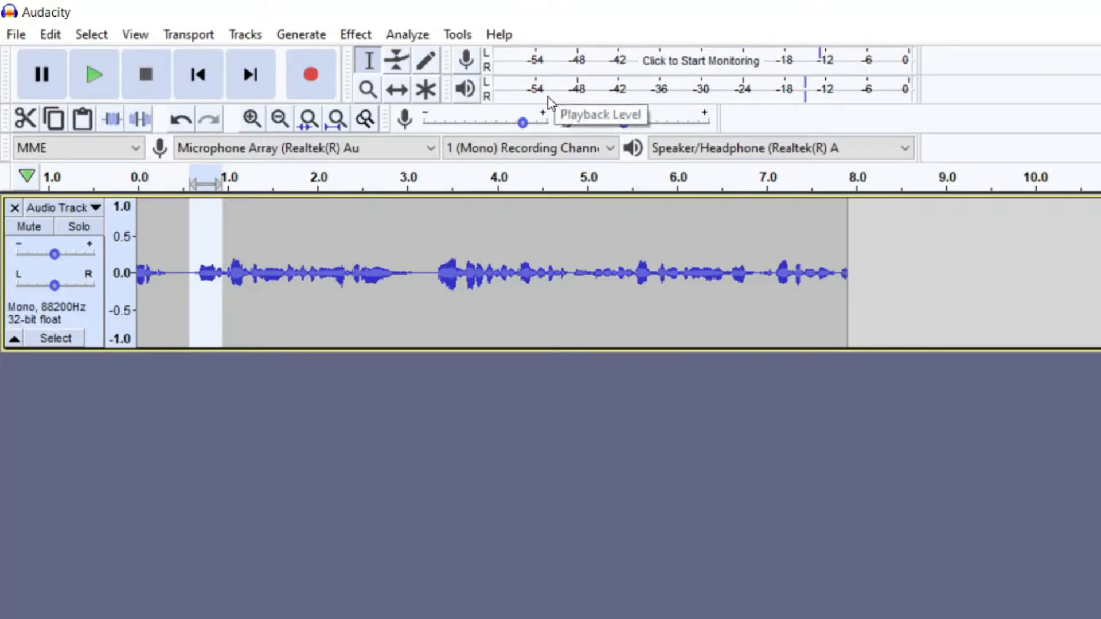
Replace the current time selection with the audio from about 1.5 to 1.9 seconds.
key("Right")
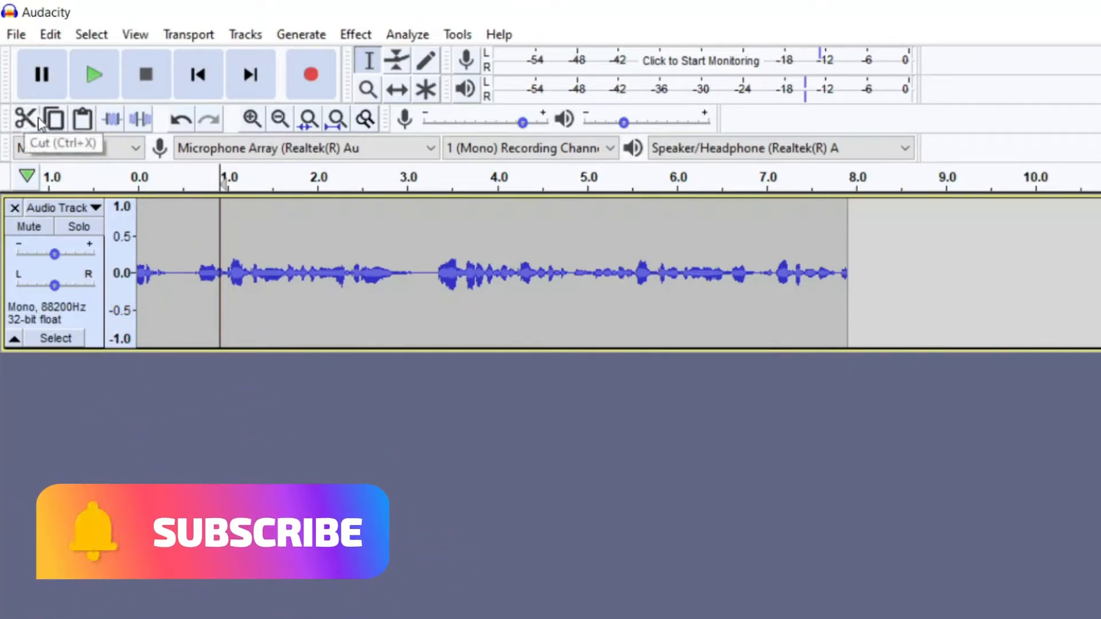
left_click_drag(269, 273, 312, 272)
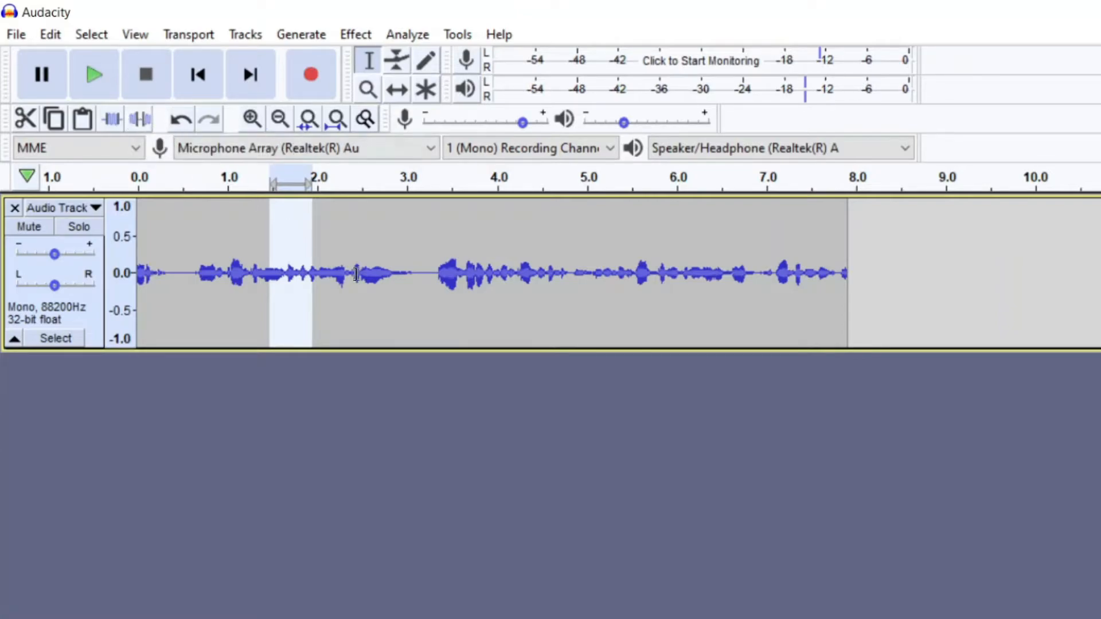
Silence the quiet noise in the track from about 2.92 to 3.01 seconds.
left_click(368, 90)
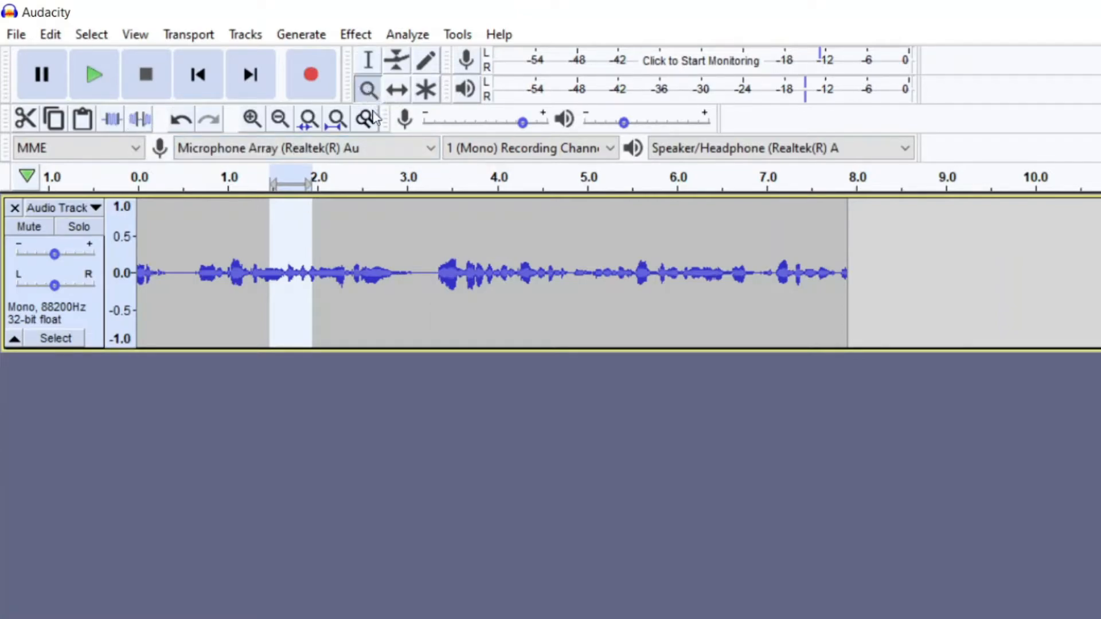
left_click(392, 264)
left_click(394, 268)
left_click(405, 284)
left_click(424, 289)
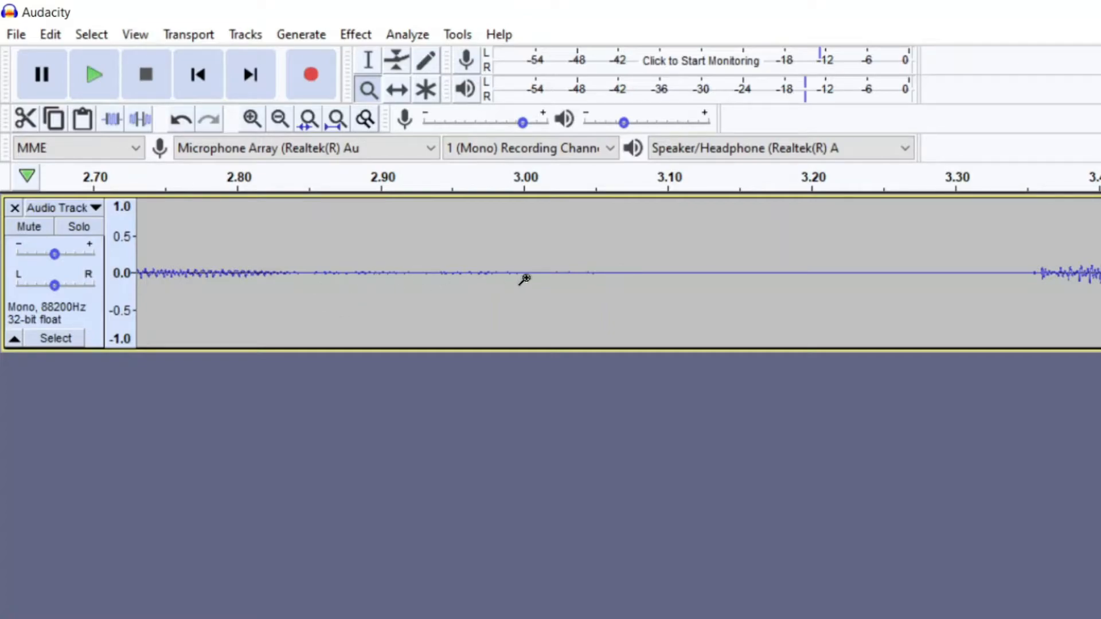
left_click(368, 59)
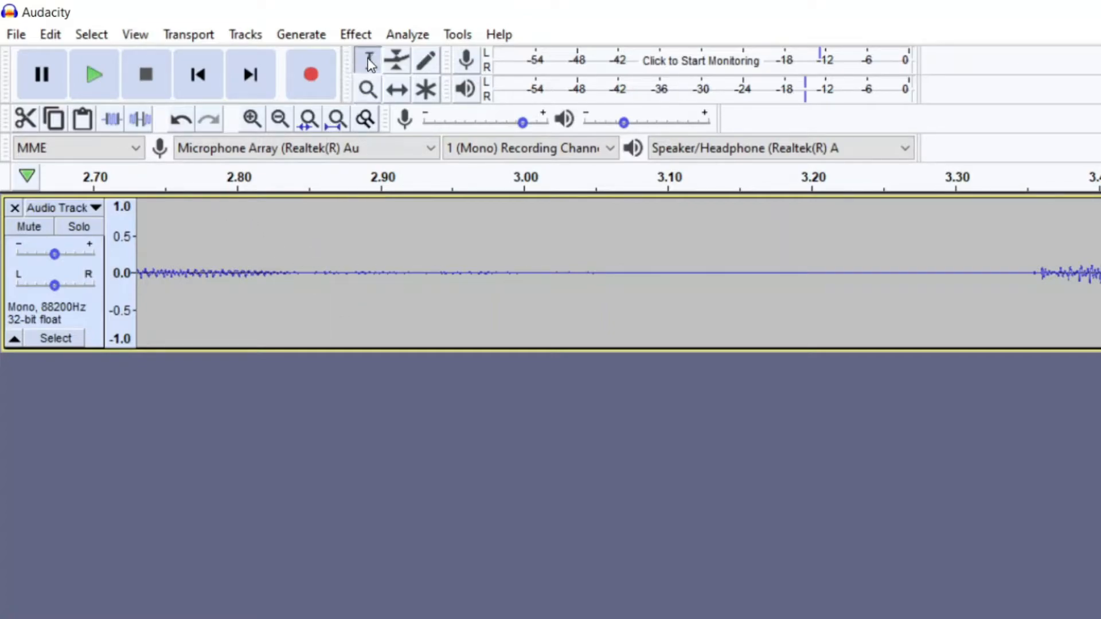
left_click_drag(538, 280, 414, 300)
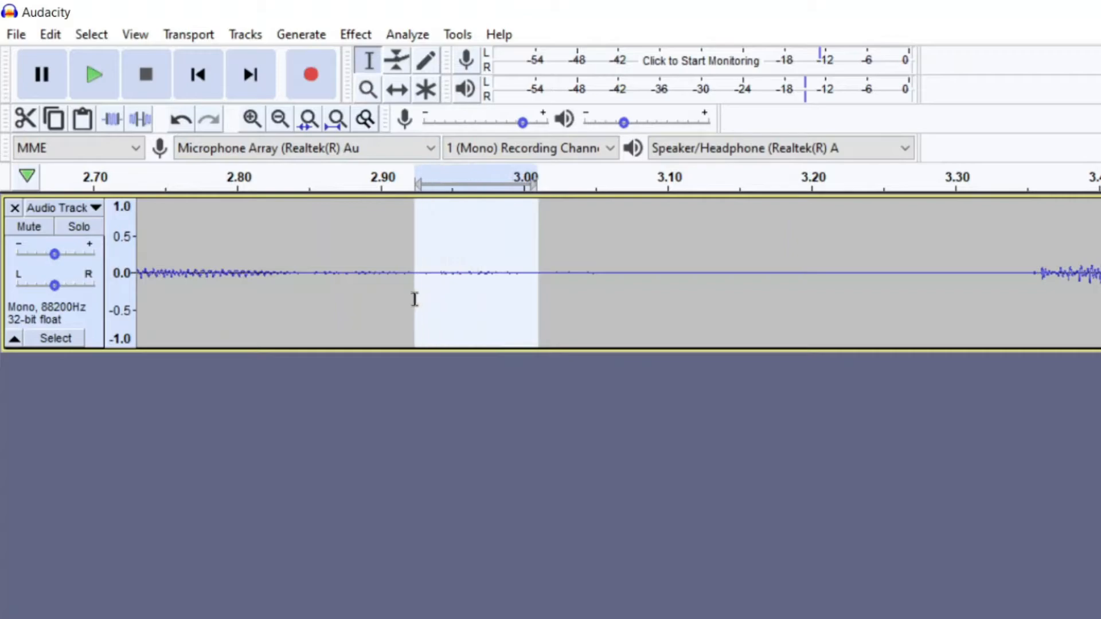
left_click(141, 121)
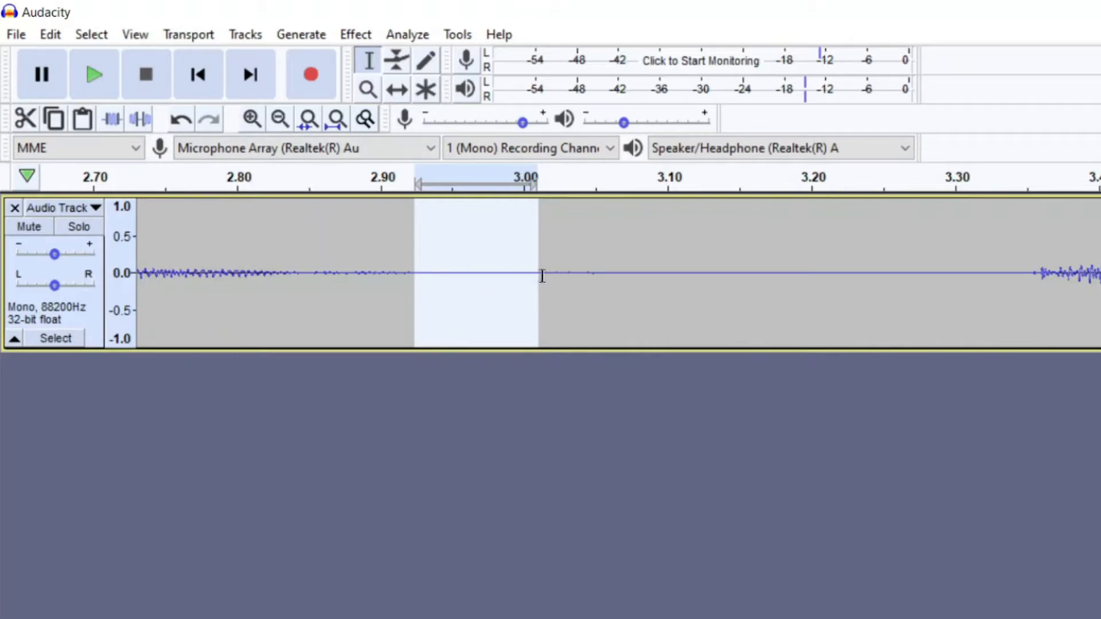
Undo the silencing of the audio, and step backward and forward through the edit history.
key("ctrl+z")
left_click(180, 122)
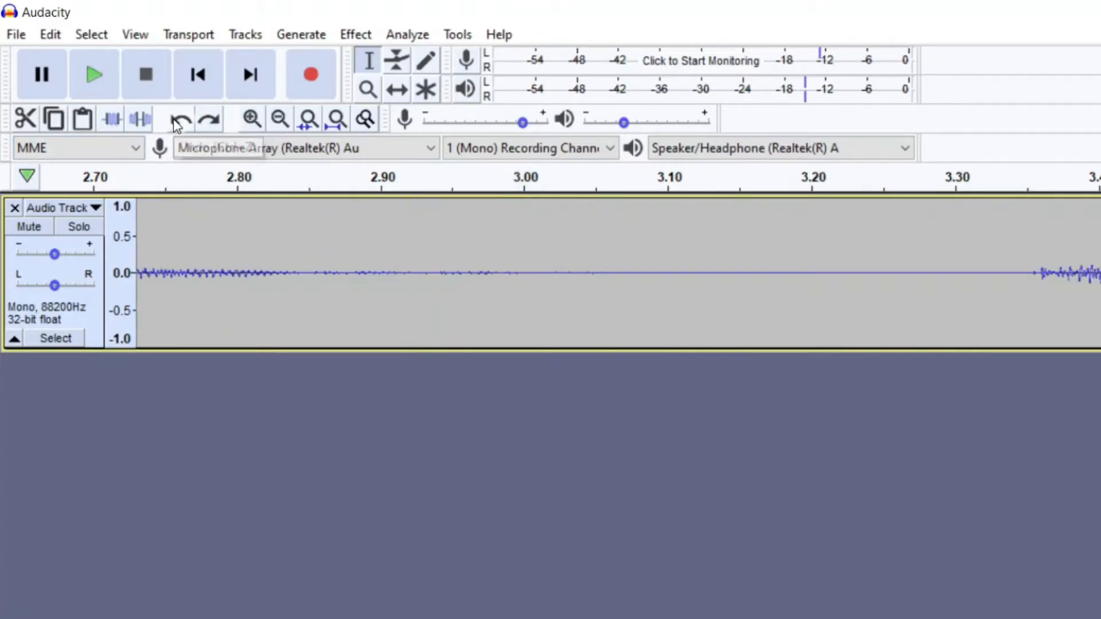
left_click(175, 122)
left_click(209, 119)
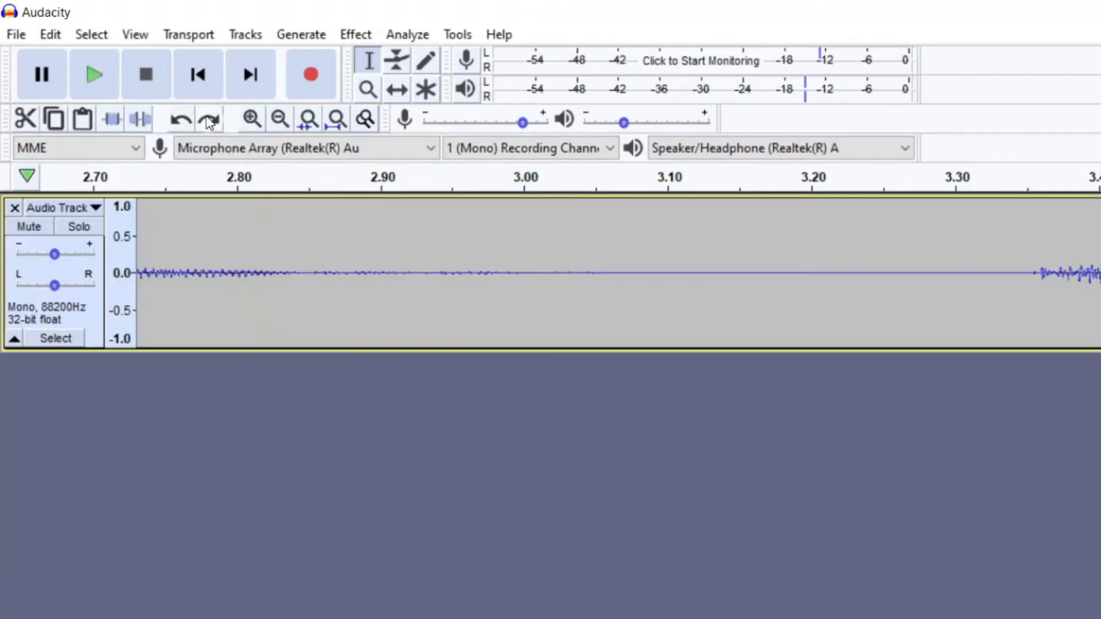
Select the audio from about 1.56 to 2.05 seconds, and fit the view to that selection and to the whole project.
left_click(280, 120)
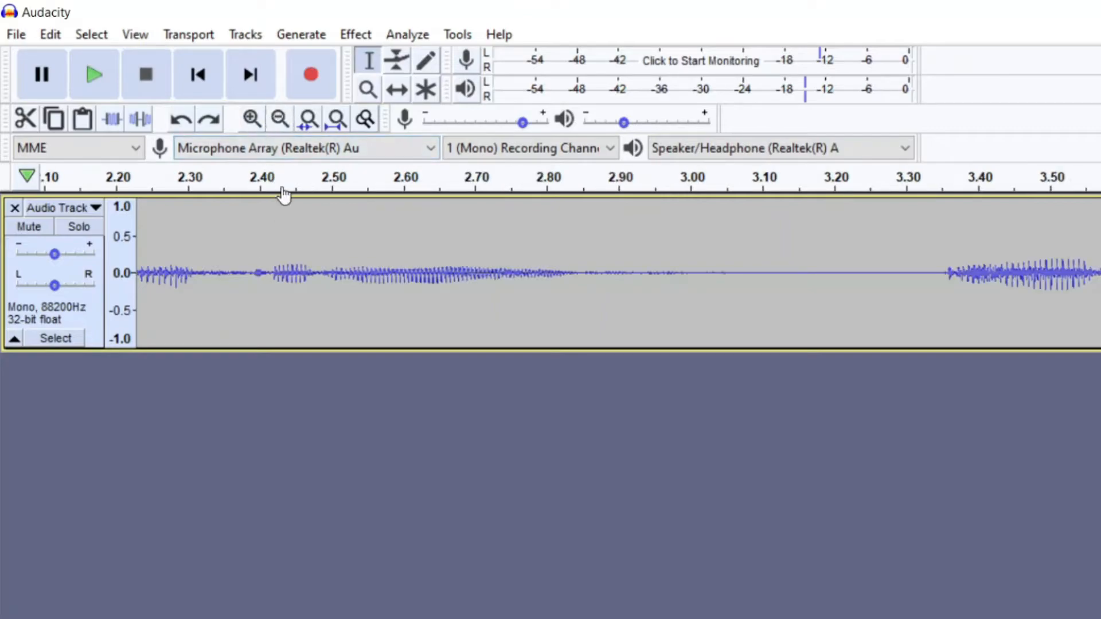
left_click(280, 120)
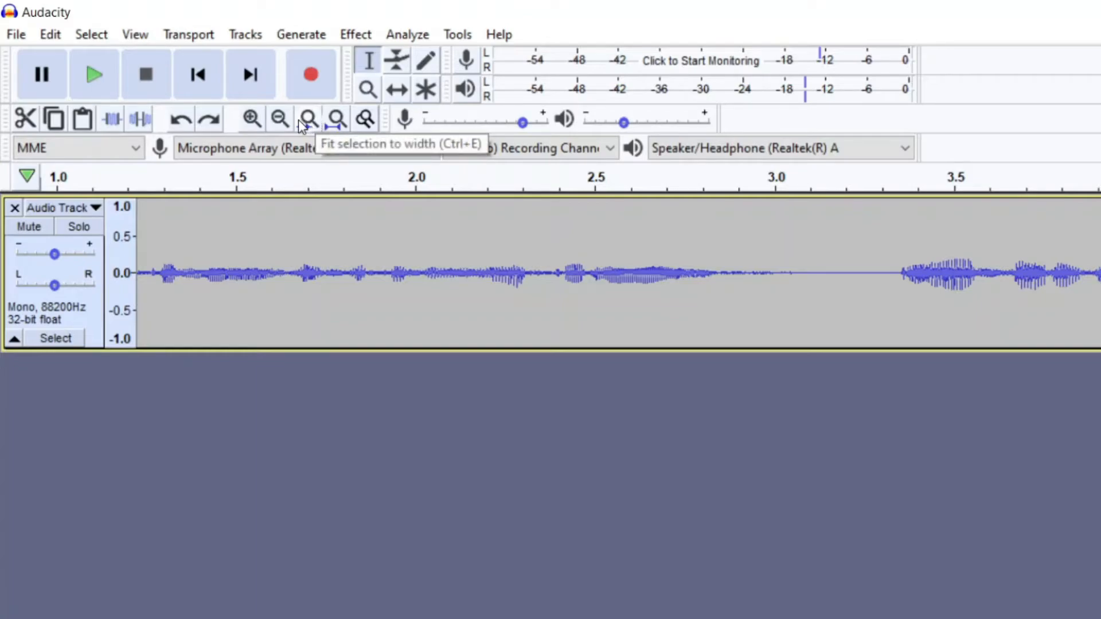
left_click_drag(256, 250, 431, 250)
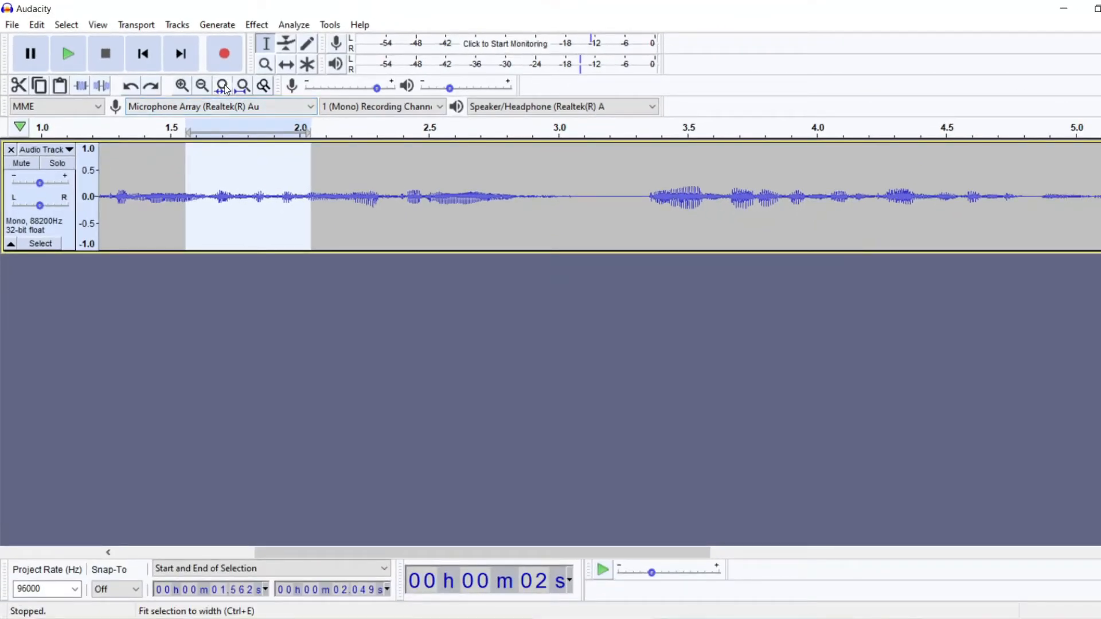
left_click(284, 108)
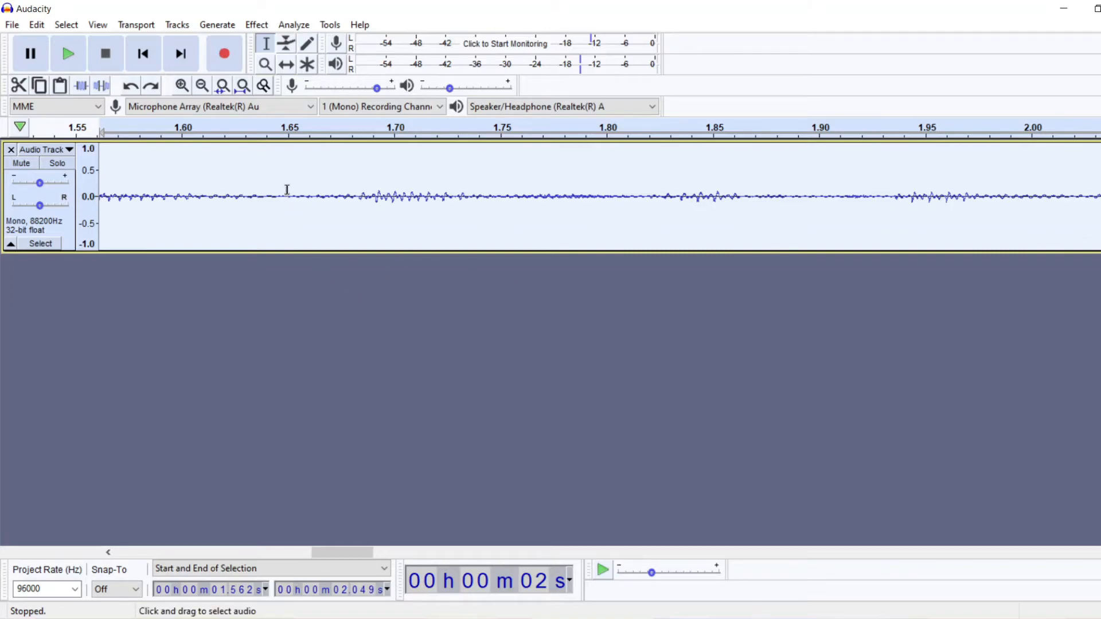
left_click(243, 86)
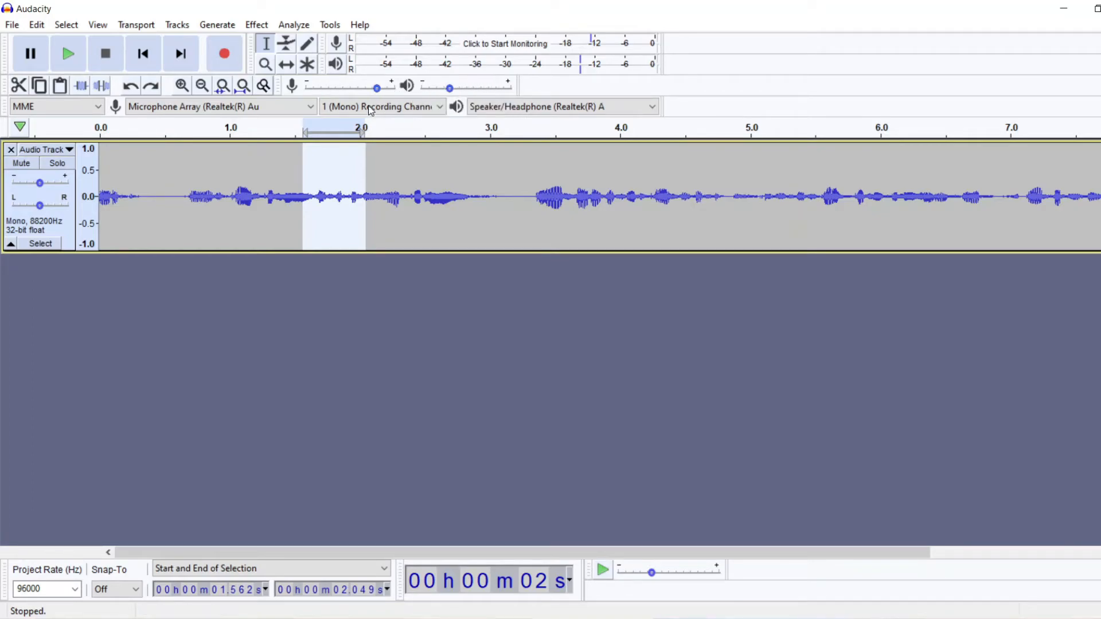
Replace the time selection with a cursor at about 0.63 seconds and check the track's gain control.
left_click(193, 179)
left_click(182, 228)
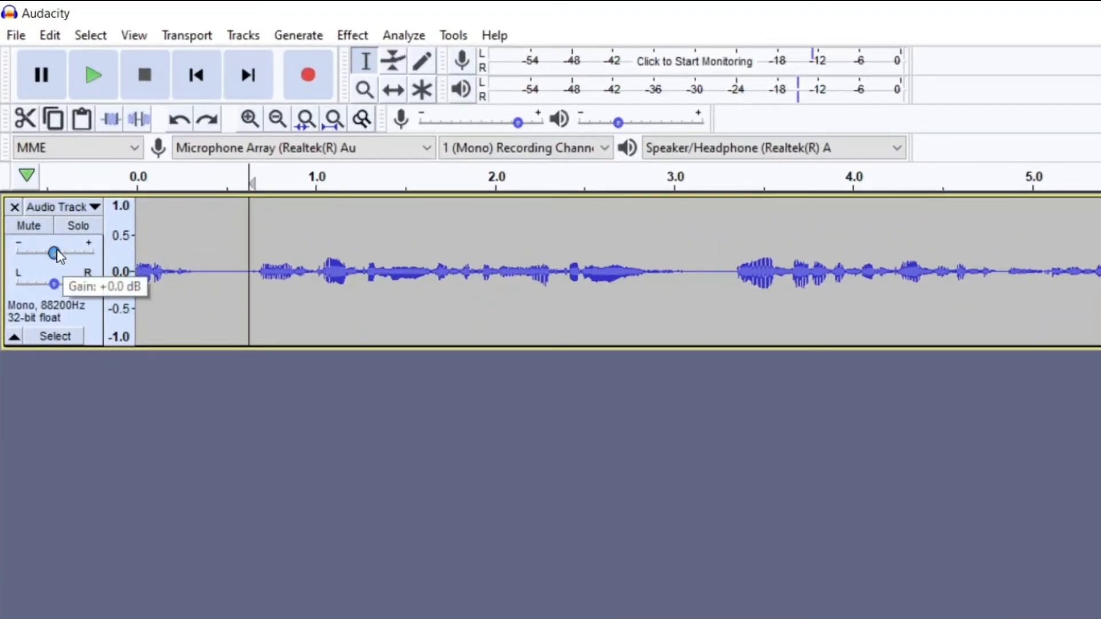
mouse_move(56, 254)
left_mouse_down()
mouse_move(37, 256)
mouse_move(57, 259)
left_mouse_up()
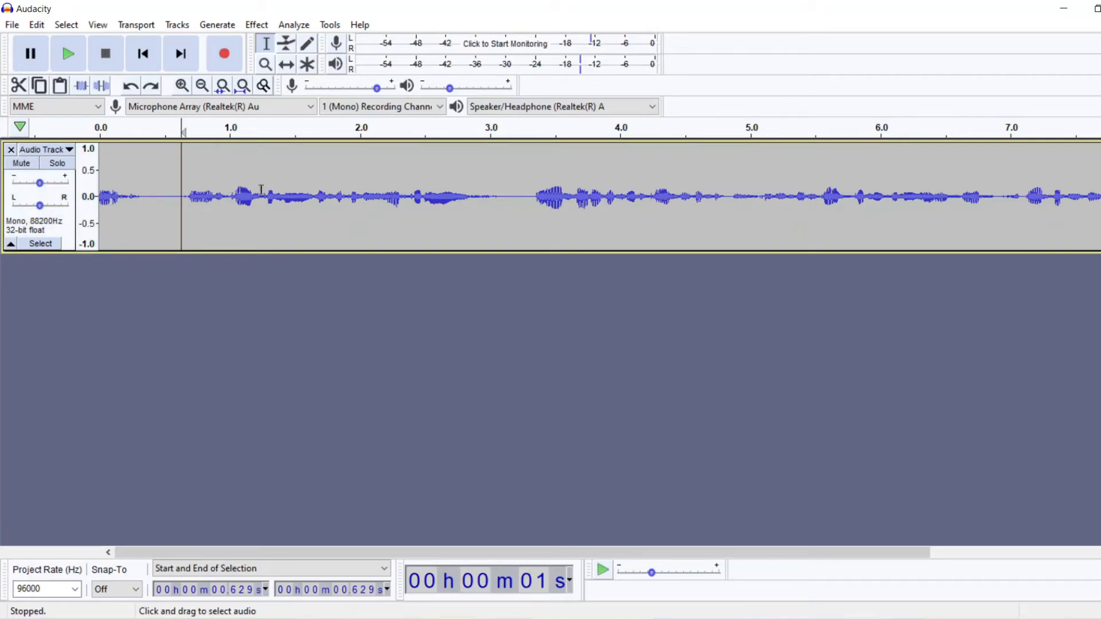
Record about 3 seconds of background silence after the end of the existing clip in the track.
left_click(202, 88)
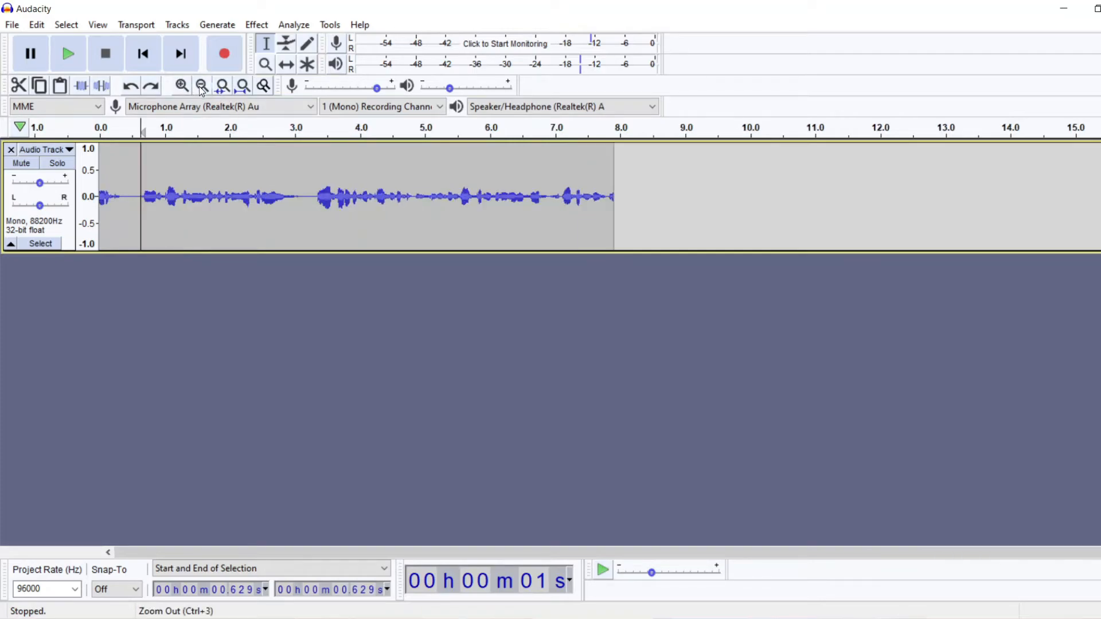
left_click(617, 182)
left_click(224, 58)
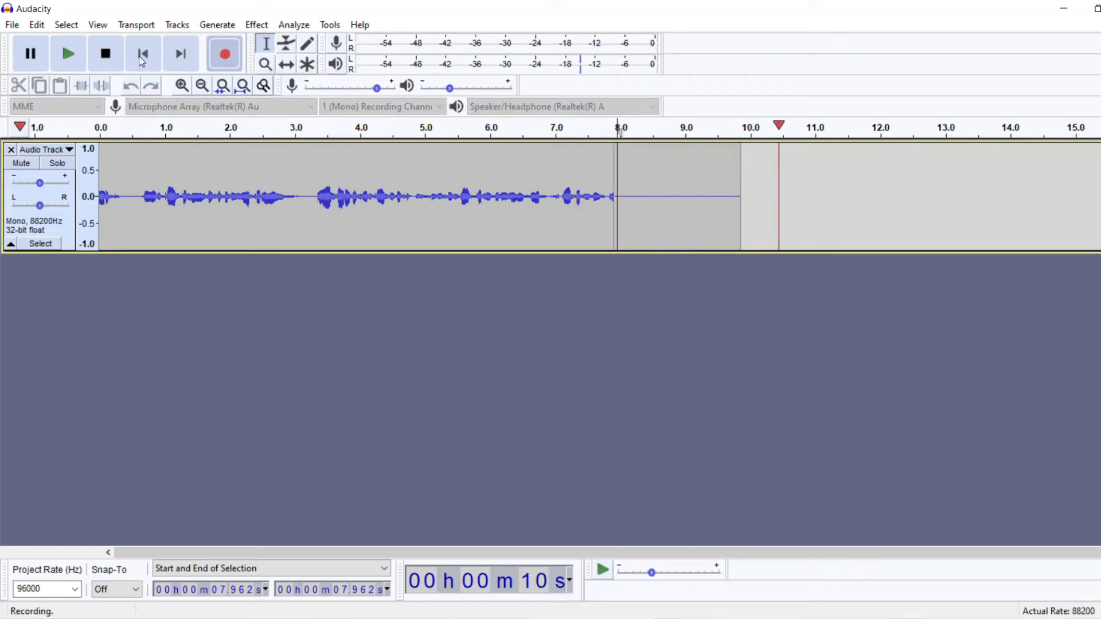
key("space")
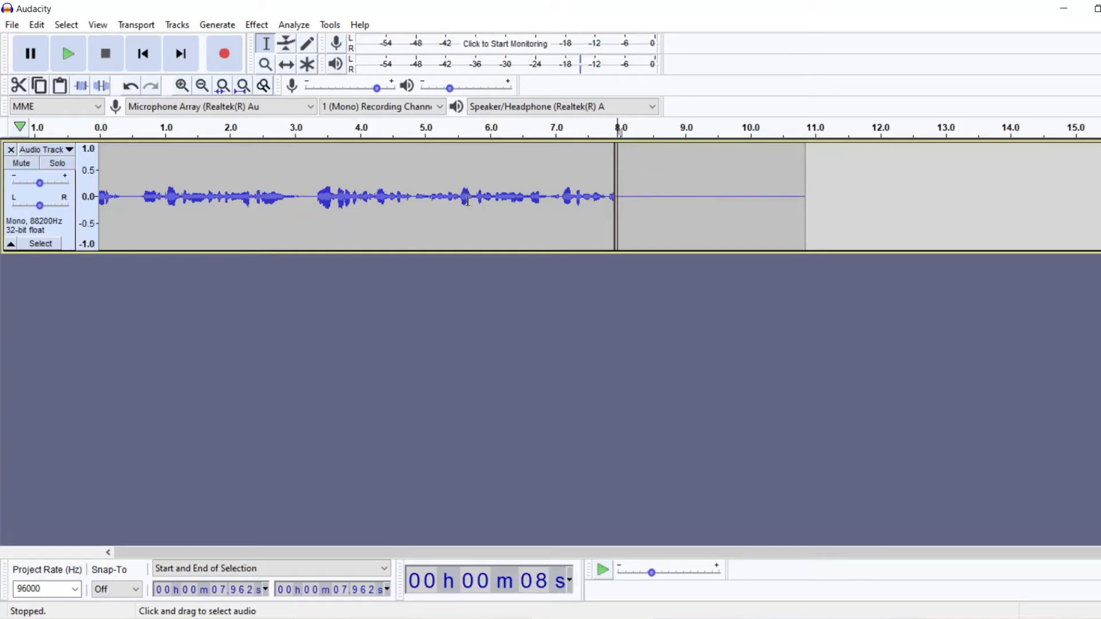
Capture a noise profile from the silent audio between about 8.04 and 10.74 seconds, and clear the selection.
left_click_drag(798, 200, 622, 203)
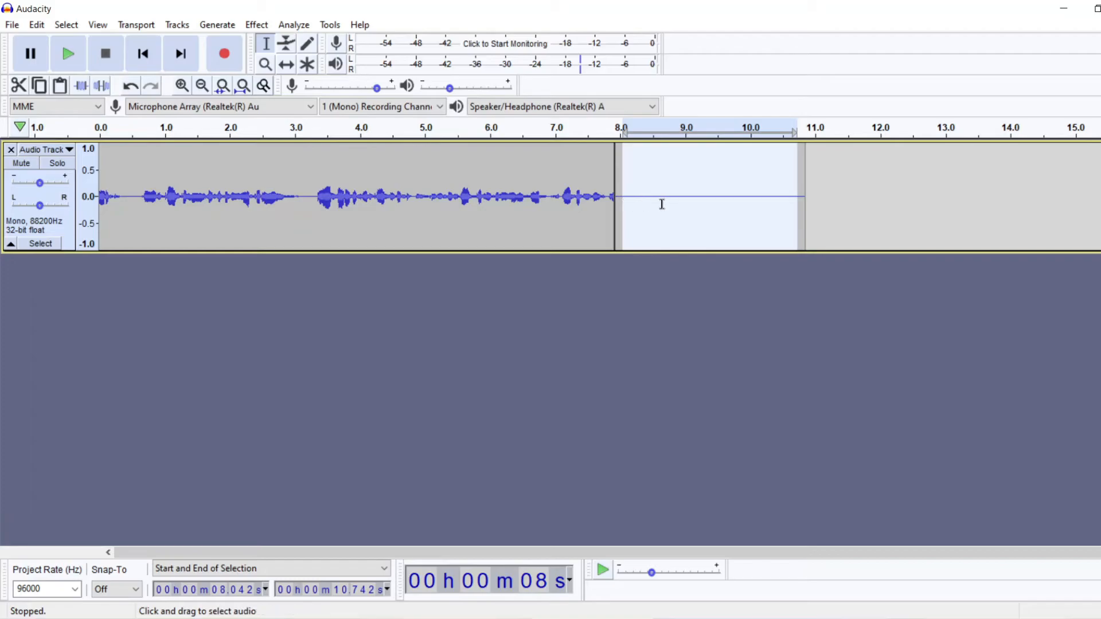
left_click(256, 25)
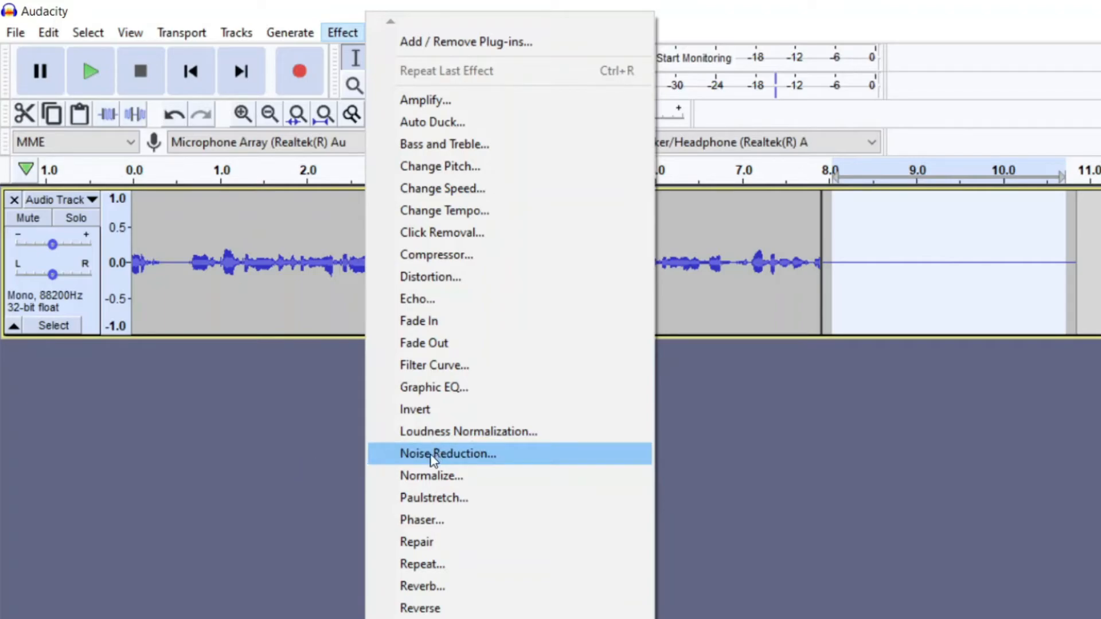
left_click(433, 456)
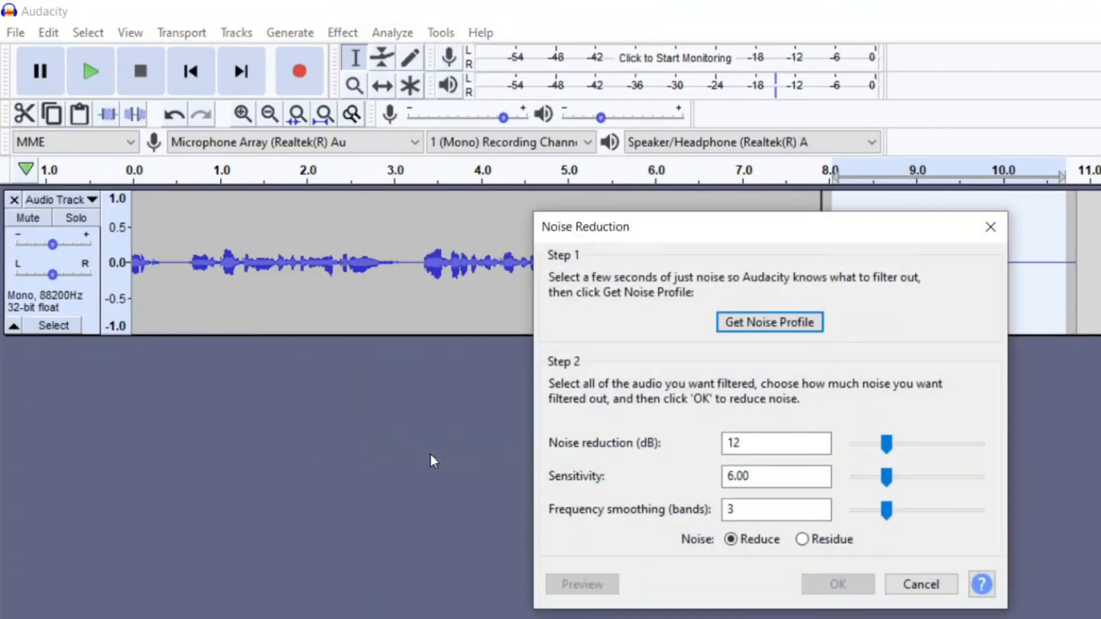
left_click(760, 324)
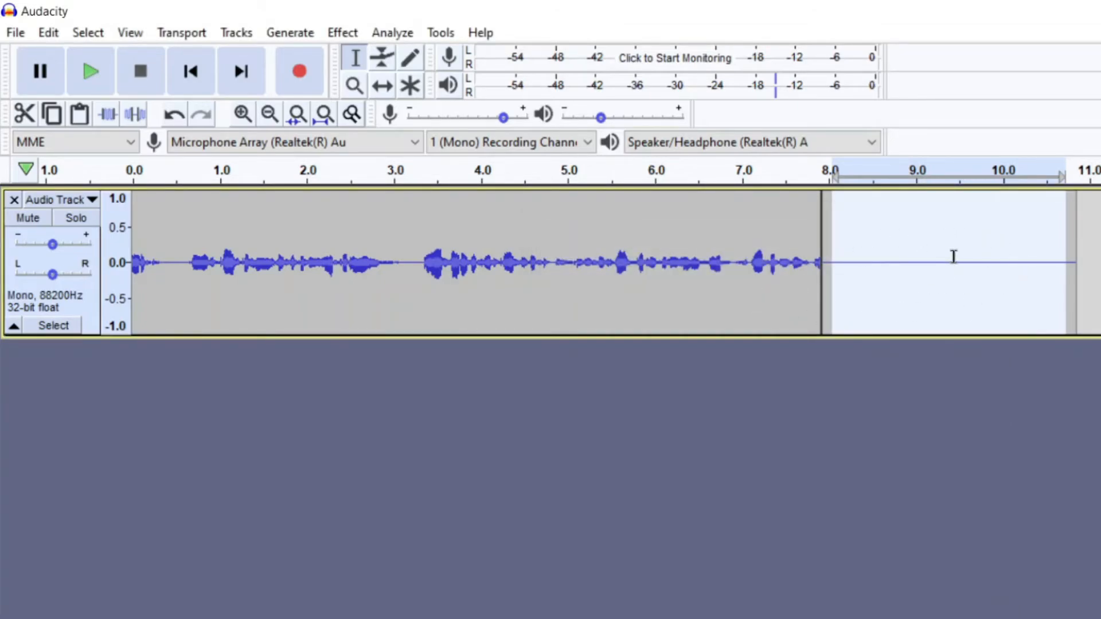
left_click(924, 283)
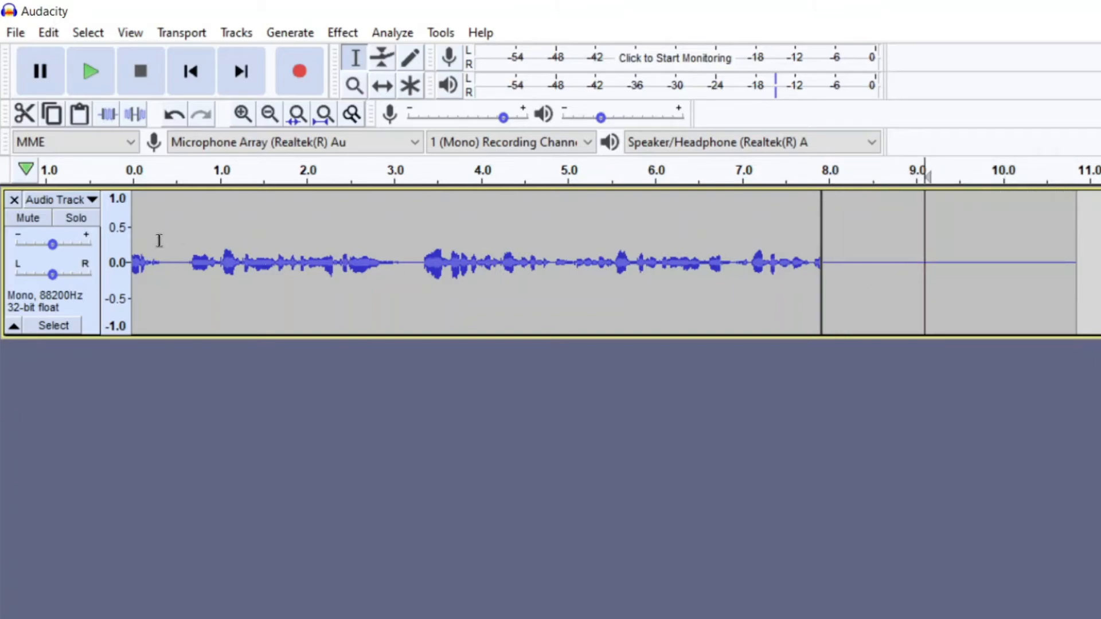
Apply Noise Reduction to the whole voice clip with 12 dB reduction, sensitivity 6.00 and 3 frequency smoothing bands.
double_click(133, 198)
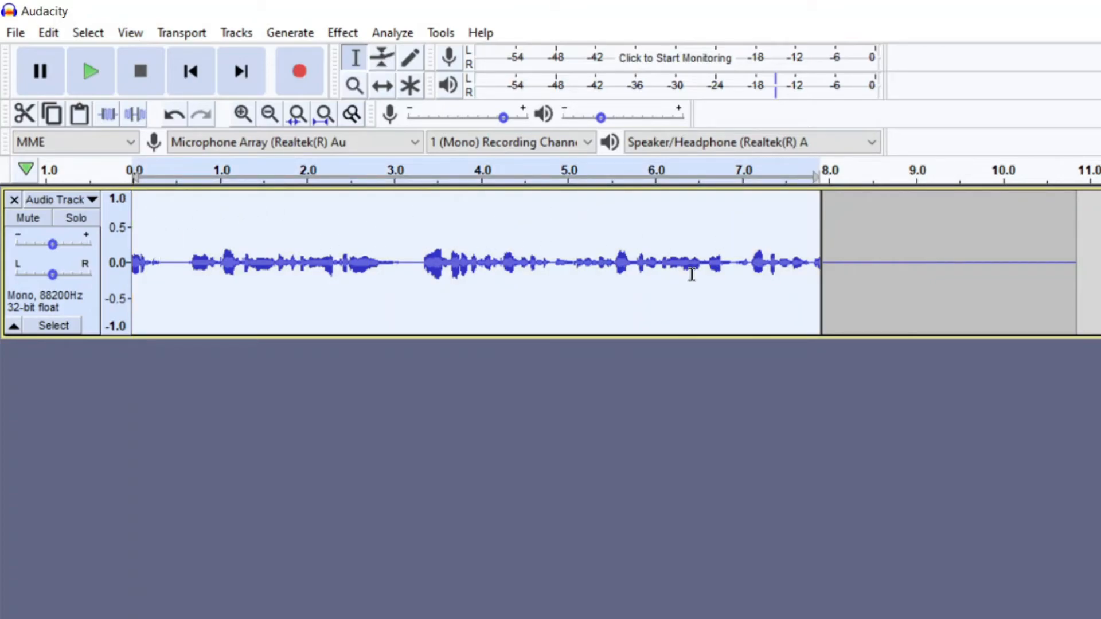
left_click(348, 32)
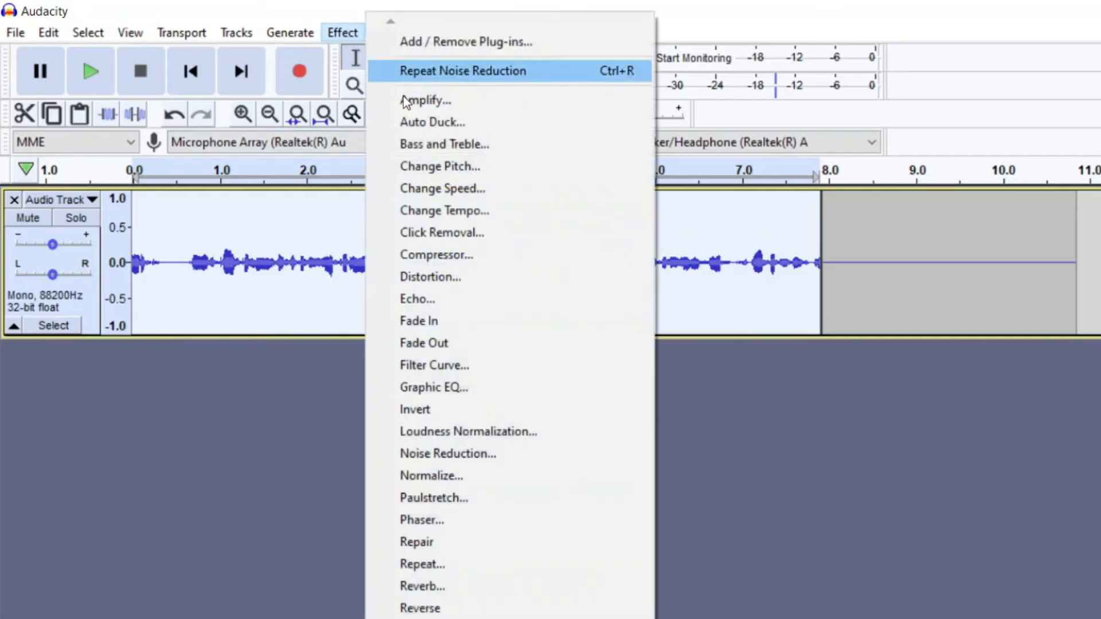
left_click(437, 460)
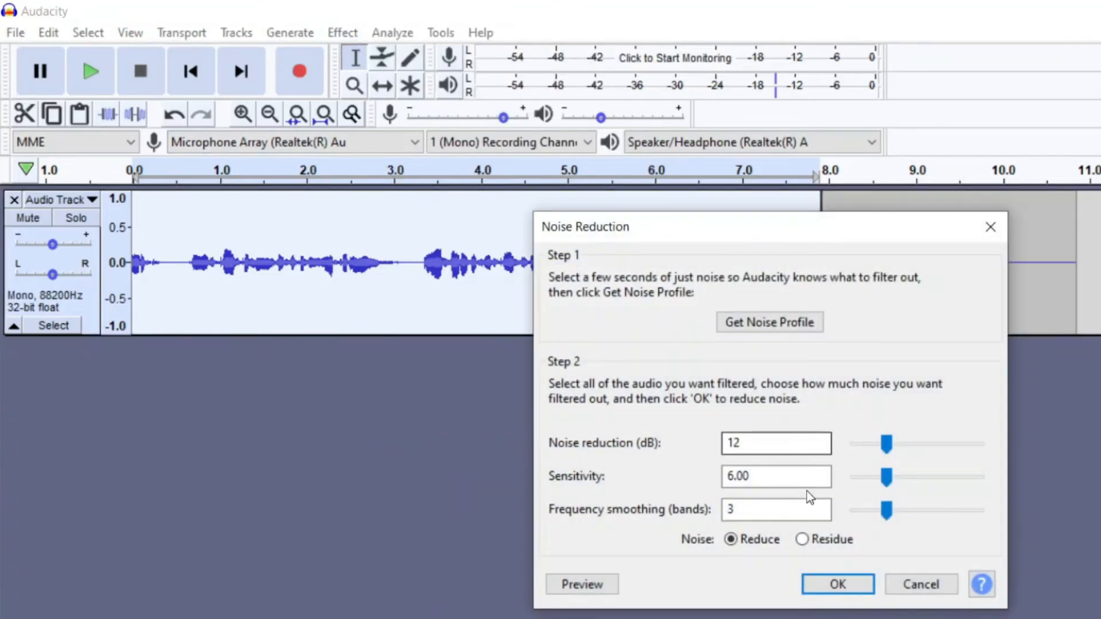
left_click(825, 585)
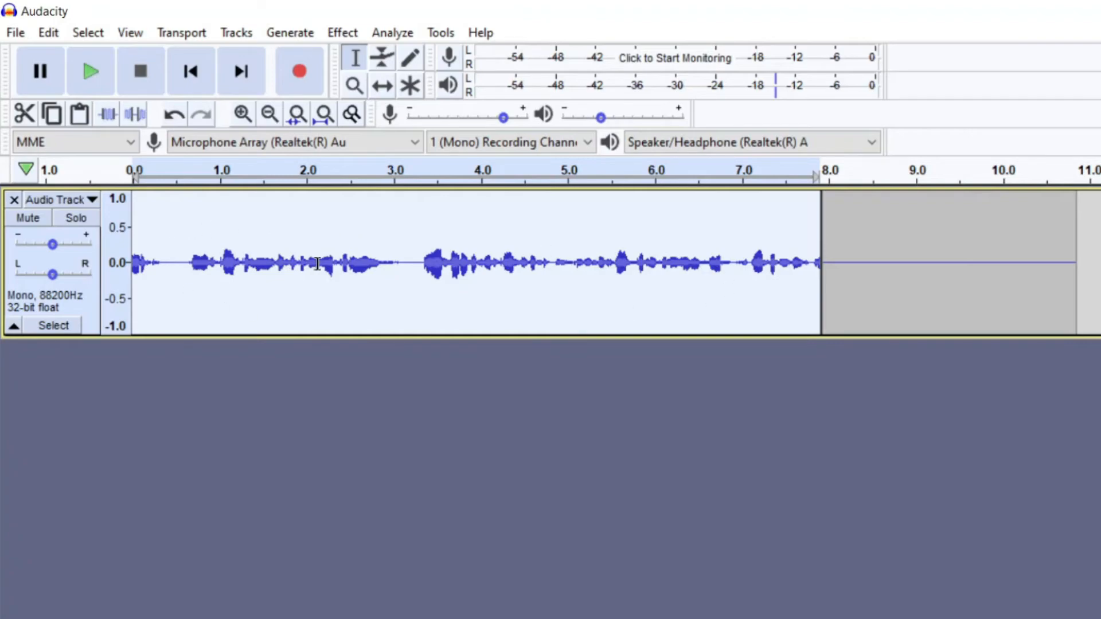
Normalize the whole voice clip to a peak amplitude of -1.0 dB with DC offset removal enabled.
left_click(431, 277)
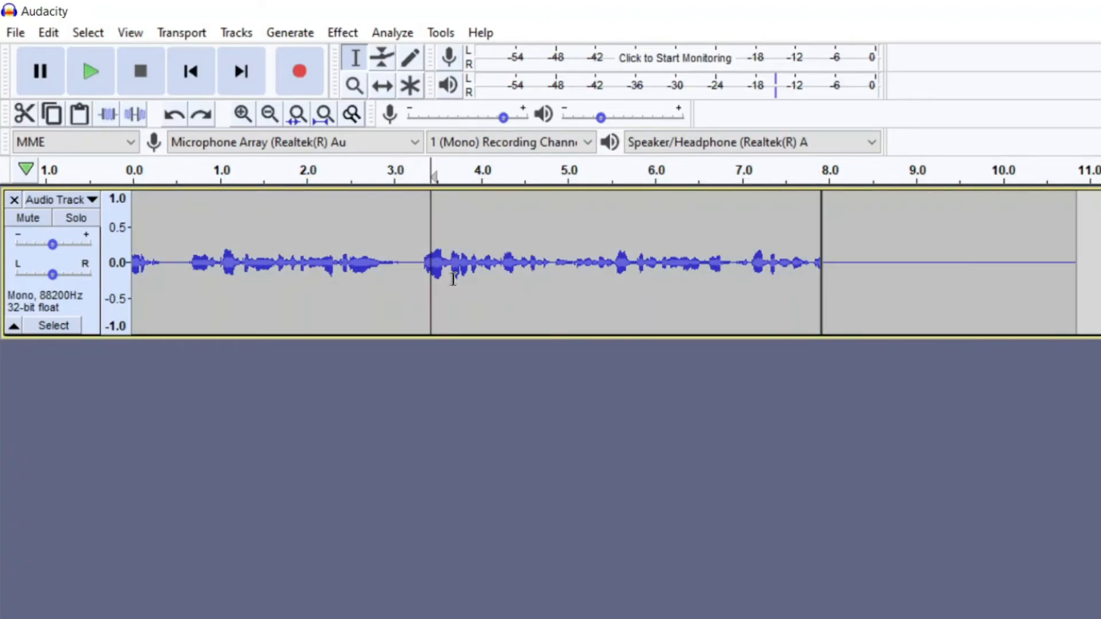
double_click(401, 298)
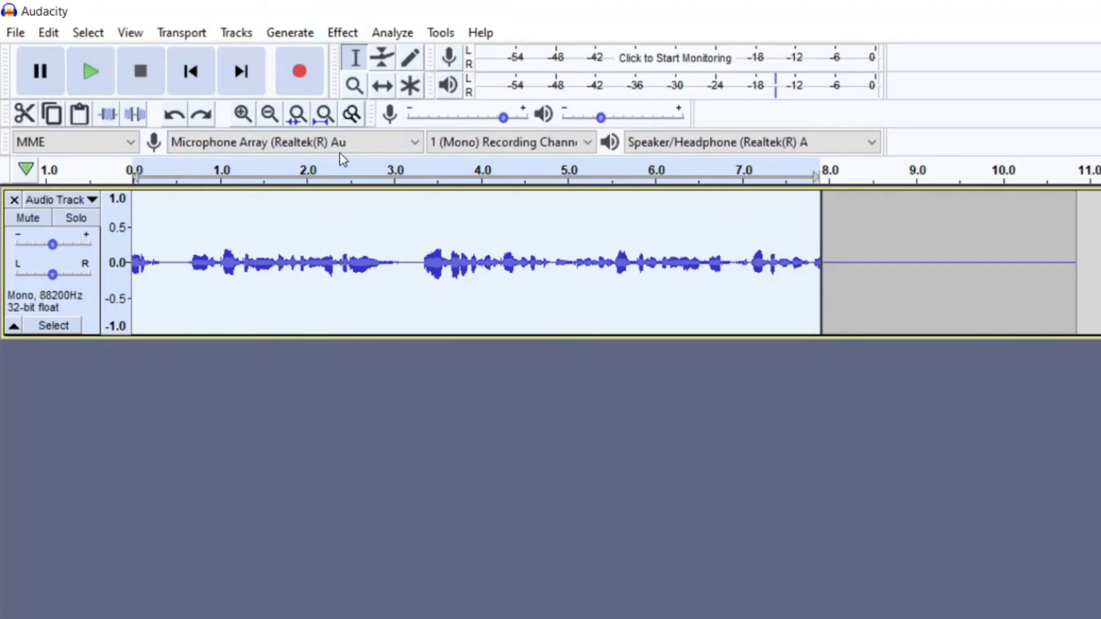
left_click(342, 32)
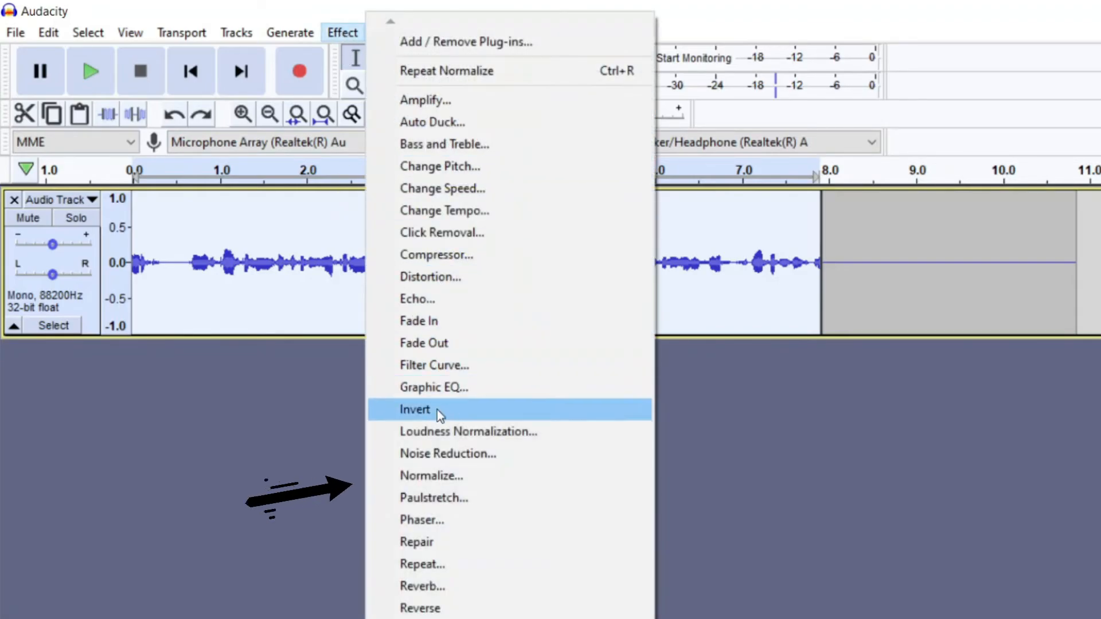
left_click(453, 476)
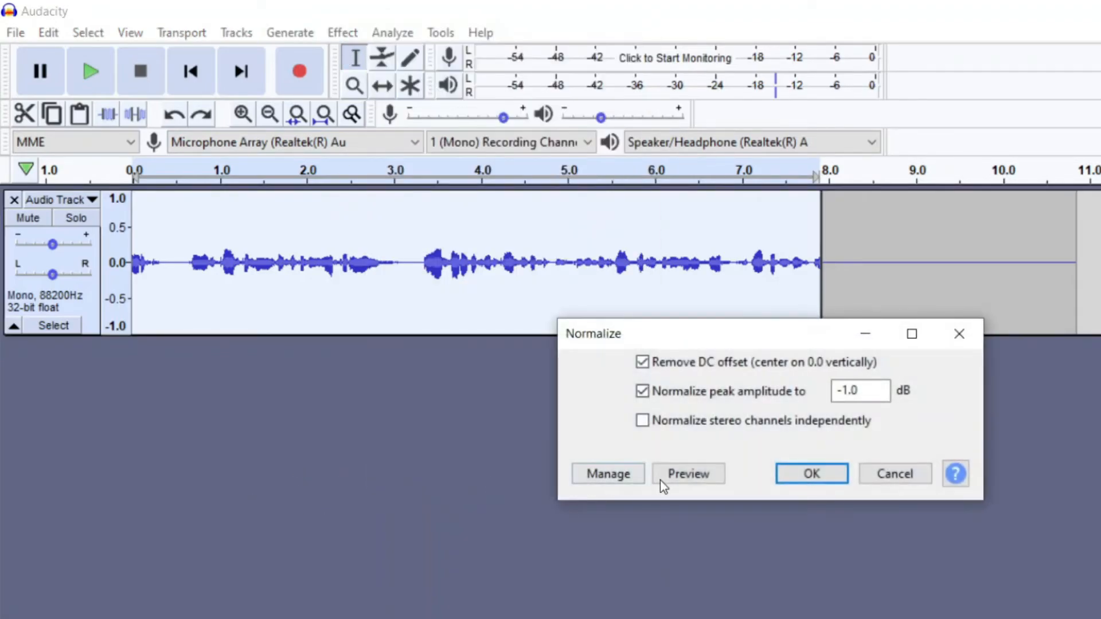
left_click(790, 479)
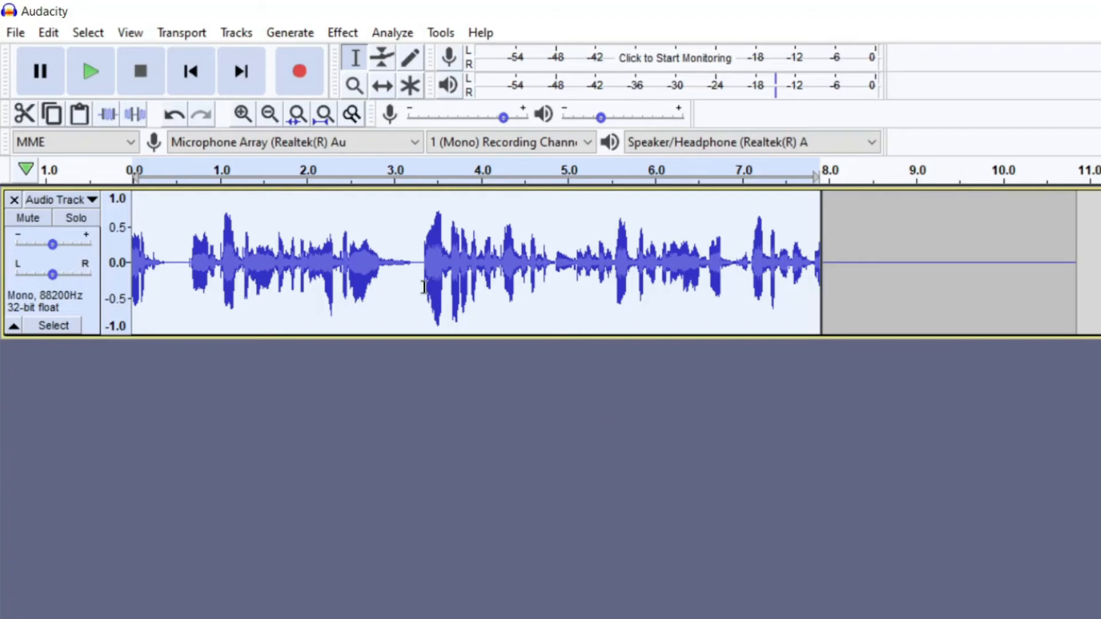
Amplify the quiet audio from about 4.8 to 5.1 seconds by 11.732 dB with clipping allowed.
left_click(343, 33)
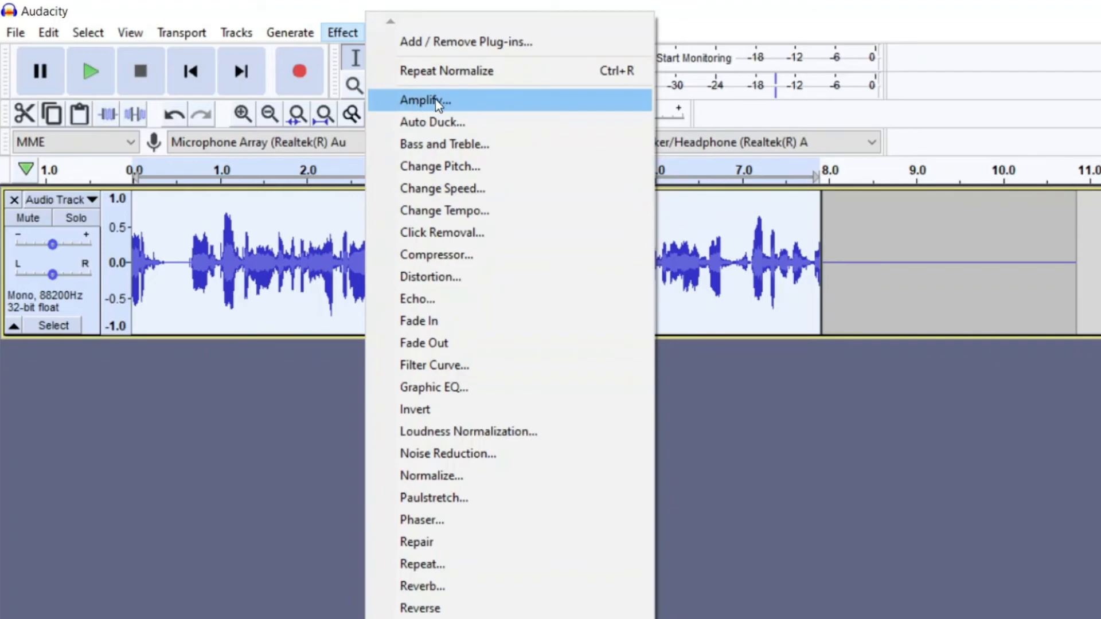
left_click(728, 401)
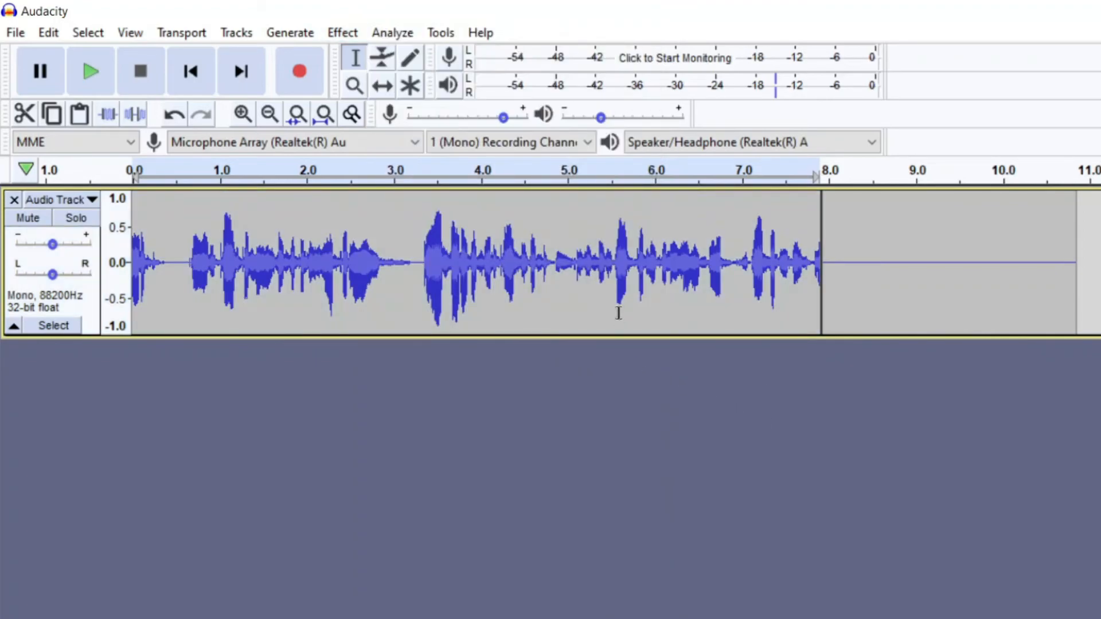
left_click_drag(553, 252, 577, 253)
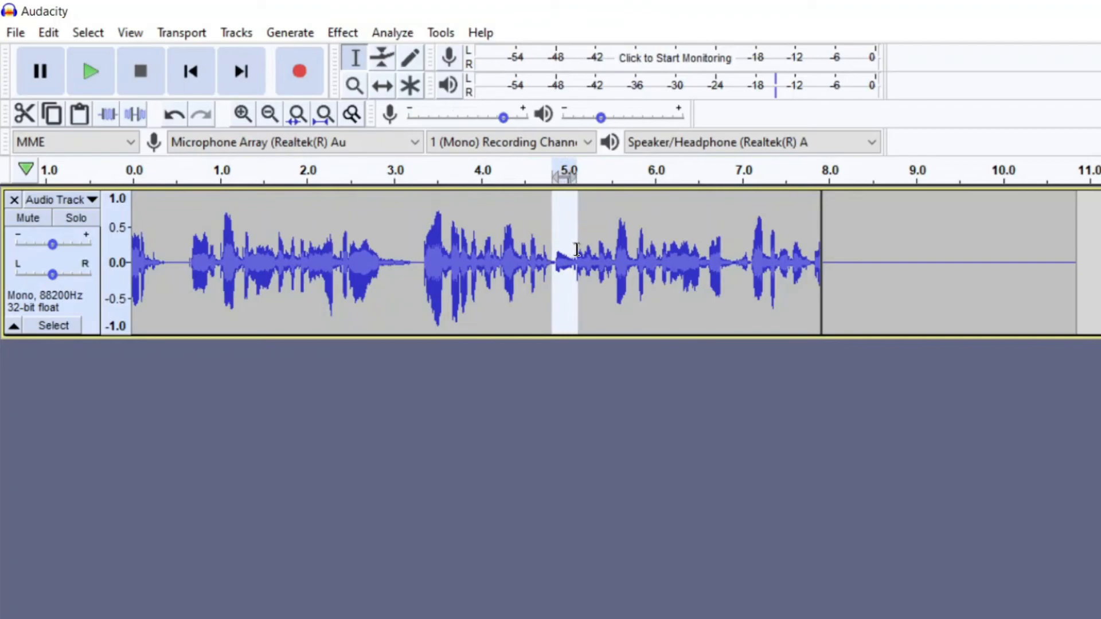
left_click(342, 34)
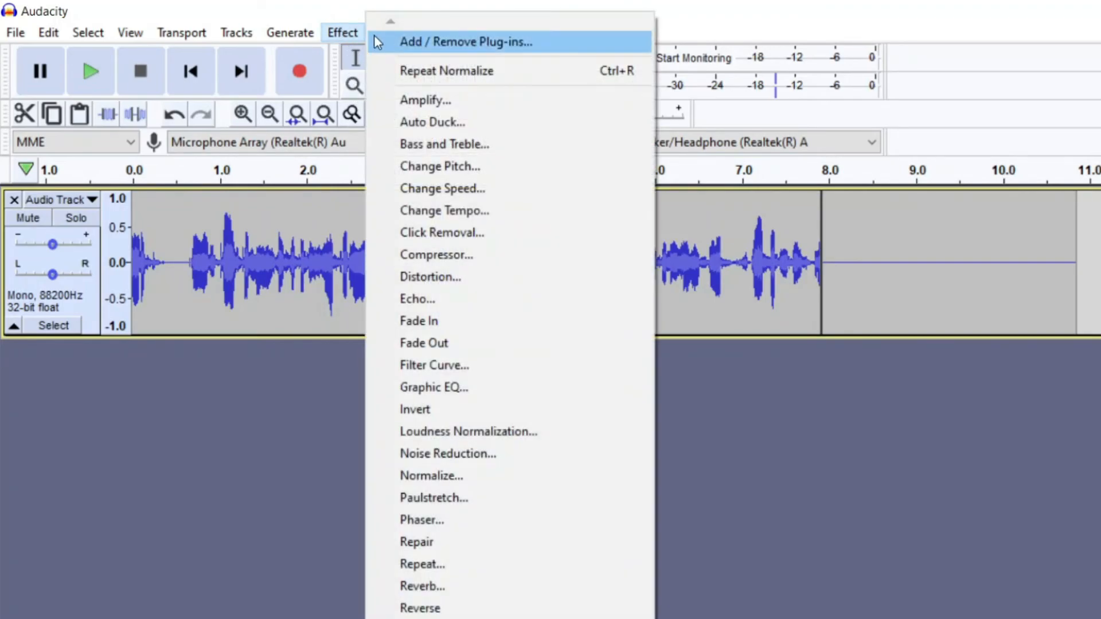
left_click(433, 102)
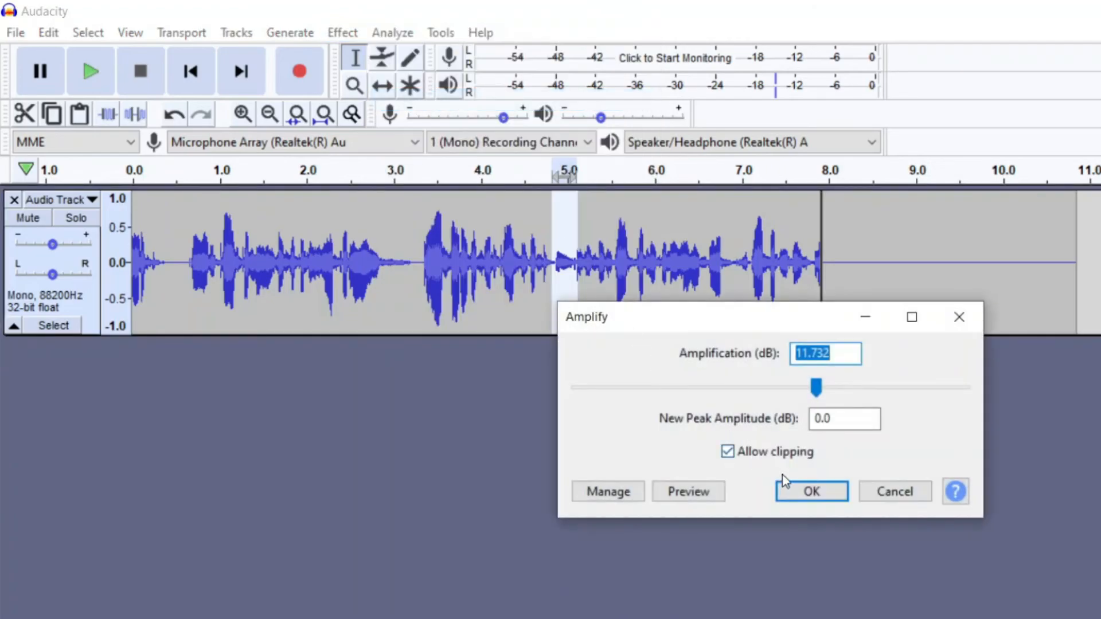
left_click(805, 494)
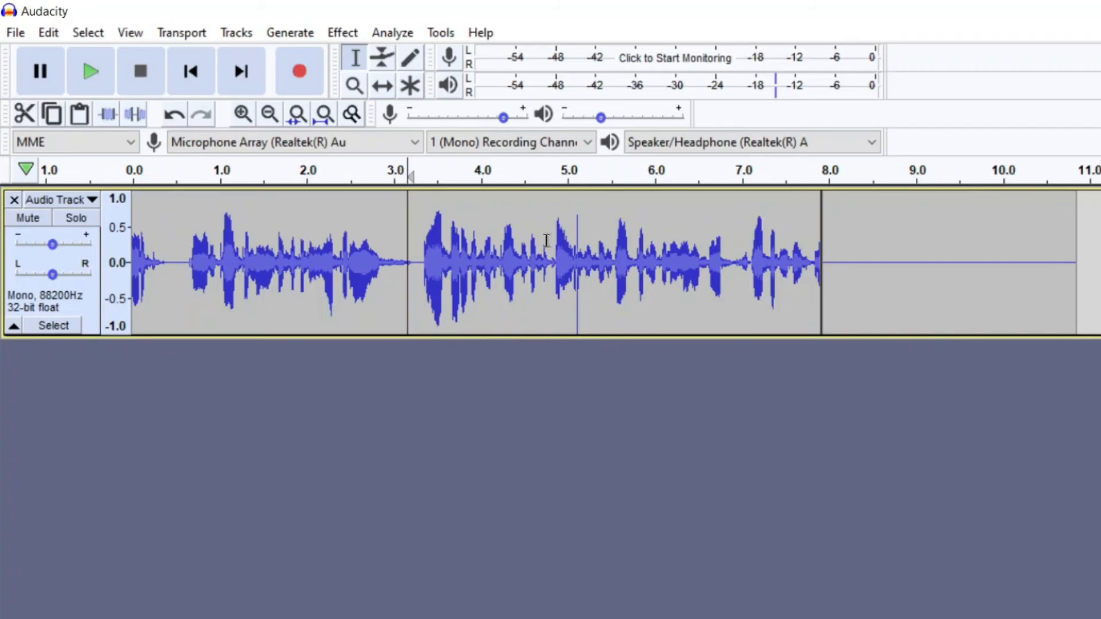
Review the available options for saving the project and exporting the audio, including the MP3, WAV and OGG formats.
left_click(18, 34)
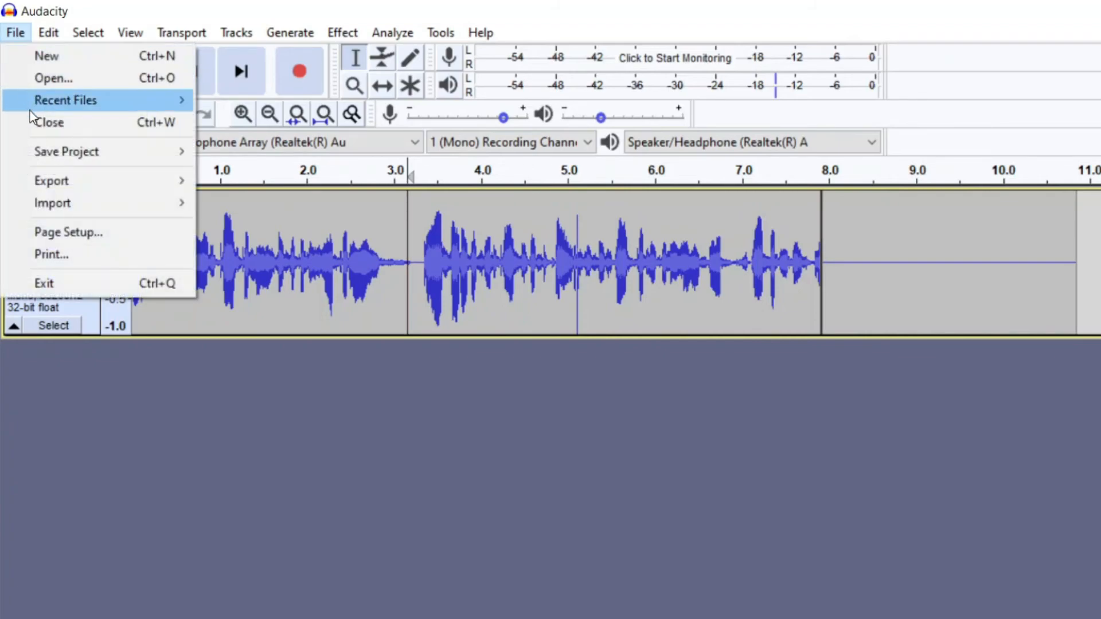
mouse_move(30, 147)
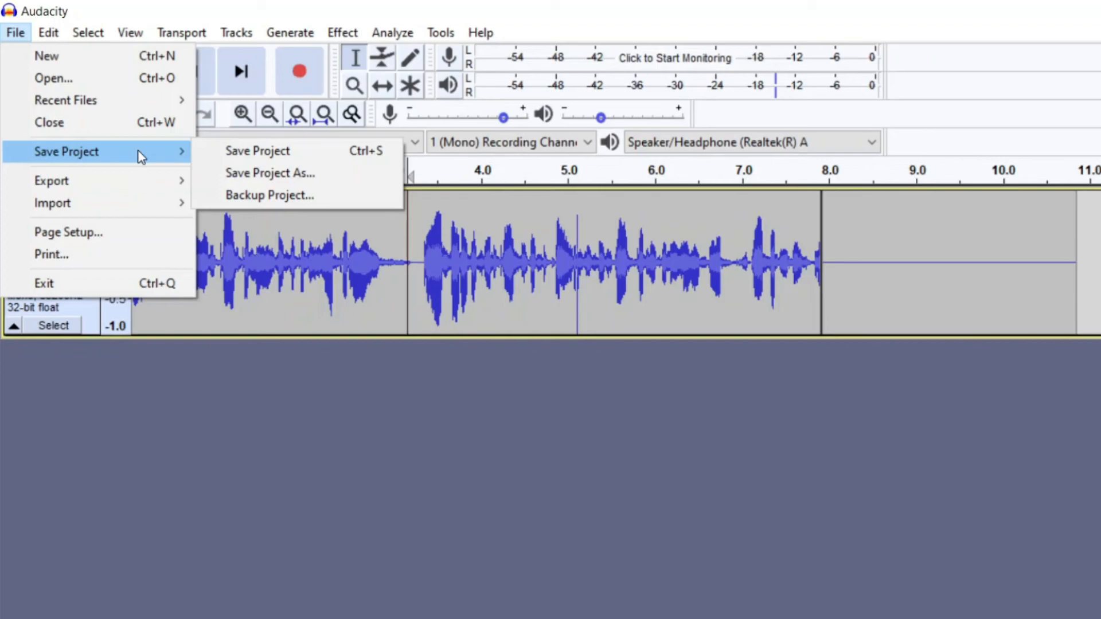
mouse_move(121, 188)
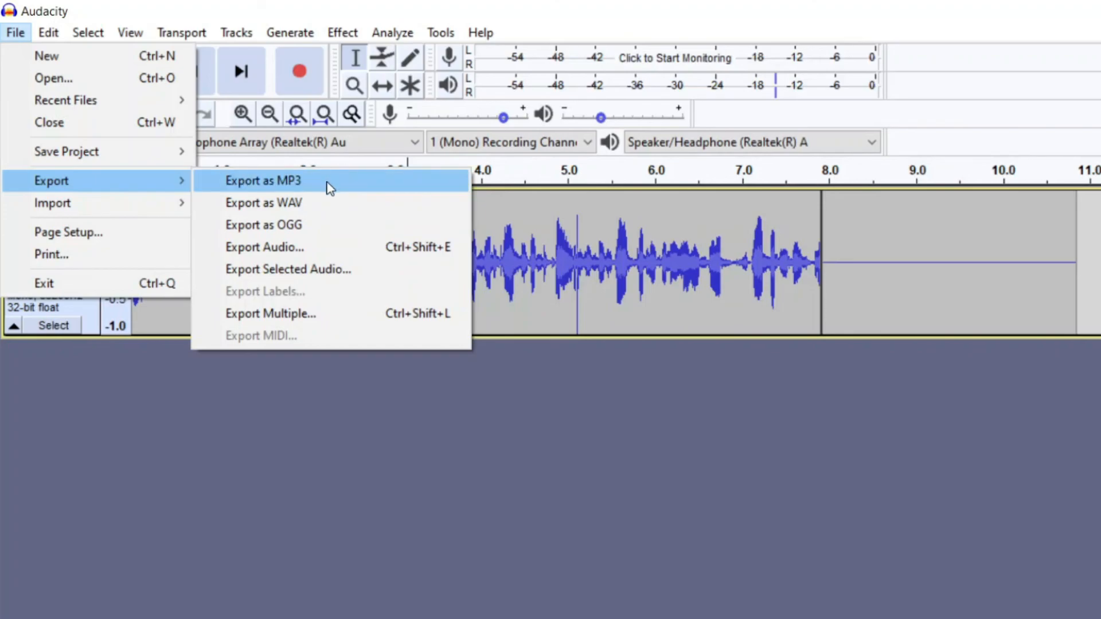
left_click(404, 461)
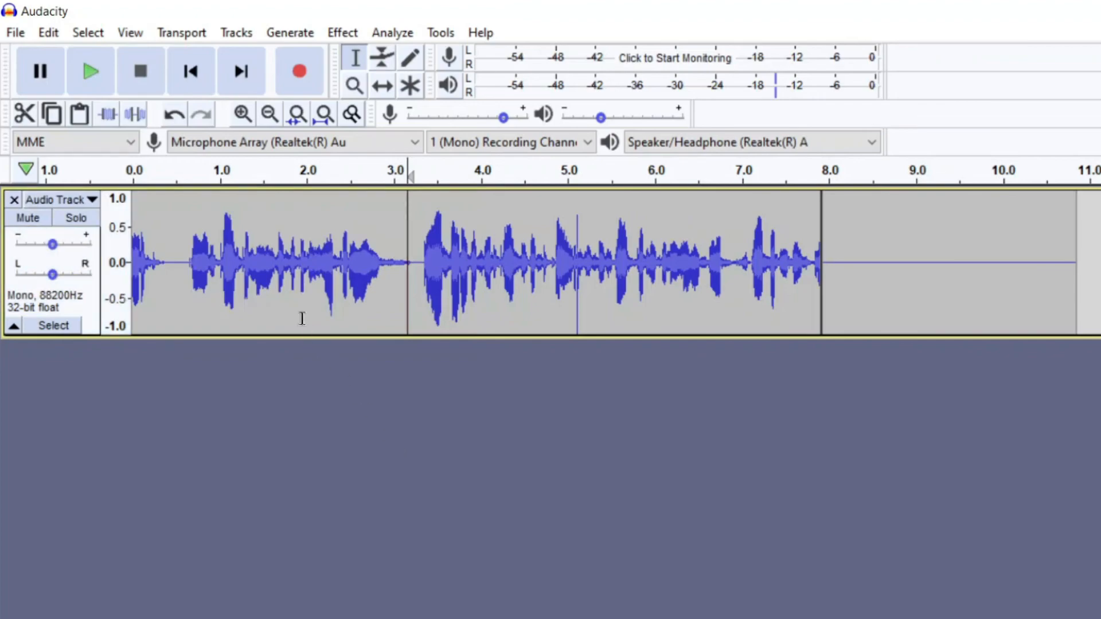